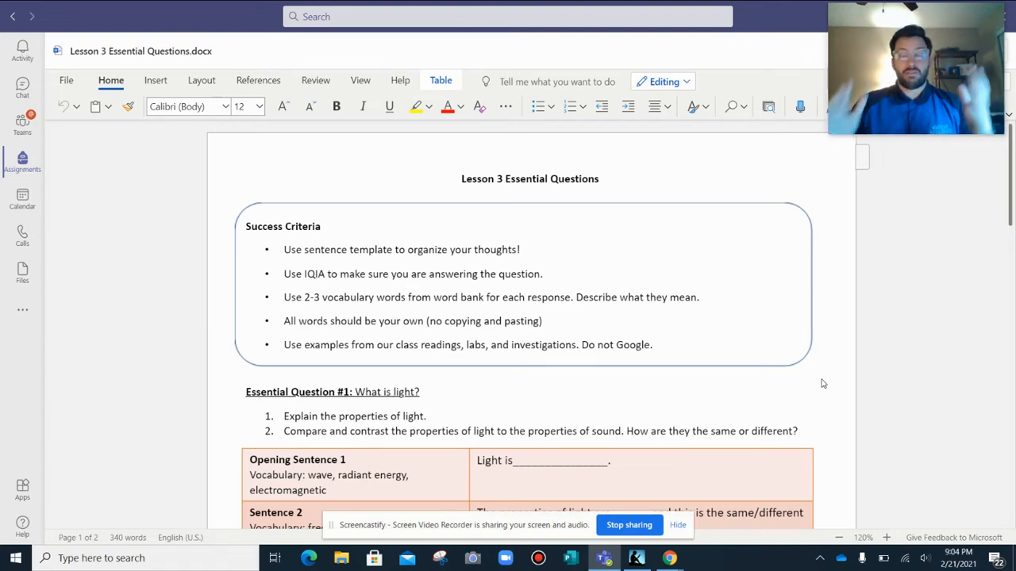
Look over the lesson document from the Success Criteria to the Essential Question #1 sentence template and Final Response box.
left_click(676, 525)
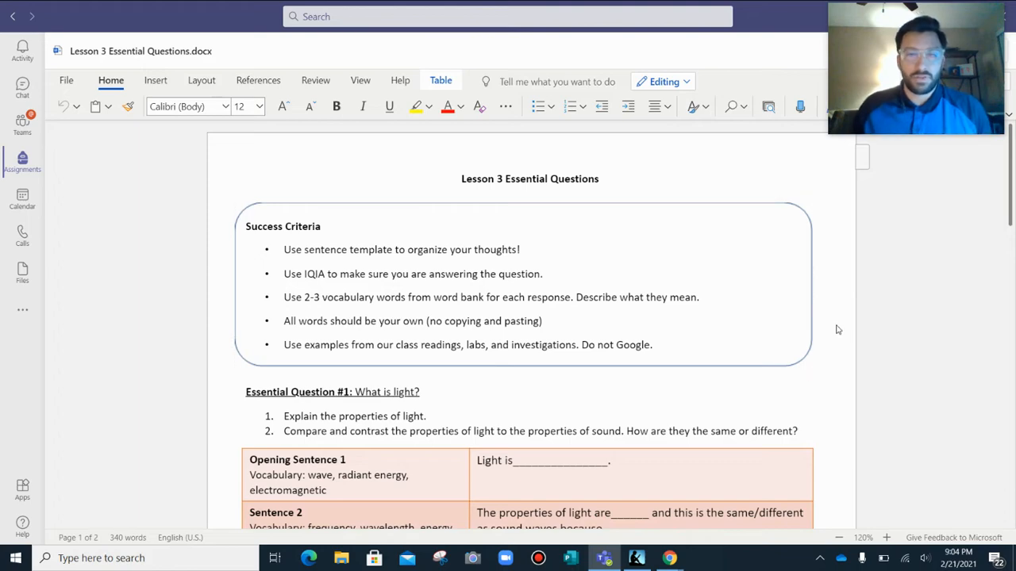
scroll(836, 329, "down", 1)
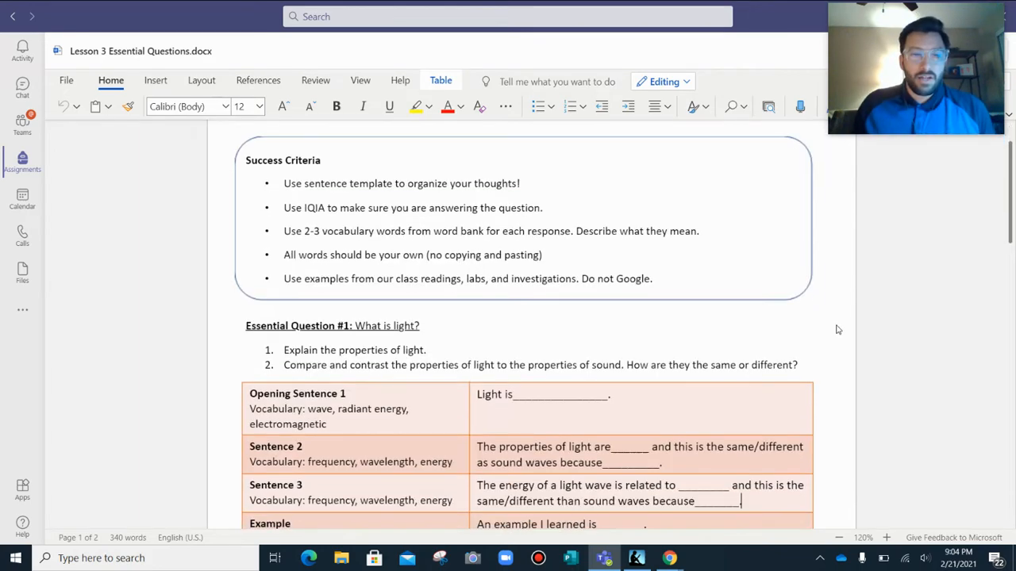
scroll(304, 296, "down", 1)
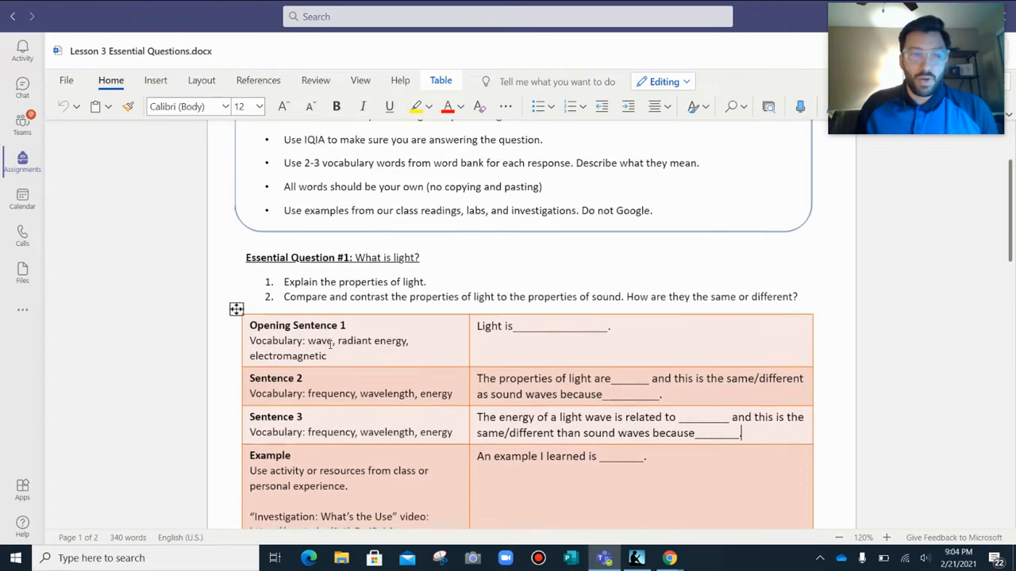
scroll(304, 297, "down", 2)
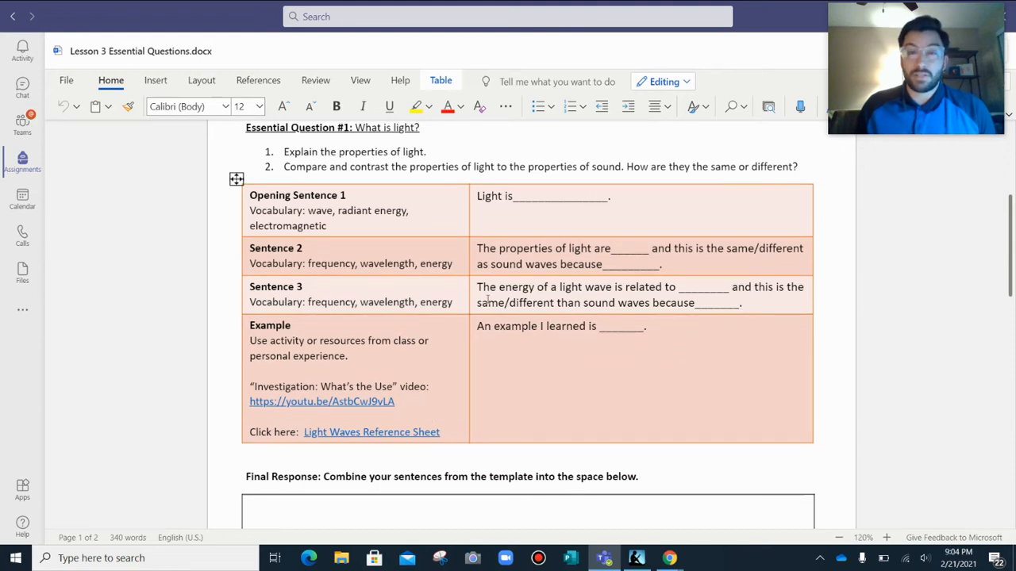
scroll(487, 298, "down", 2)
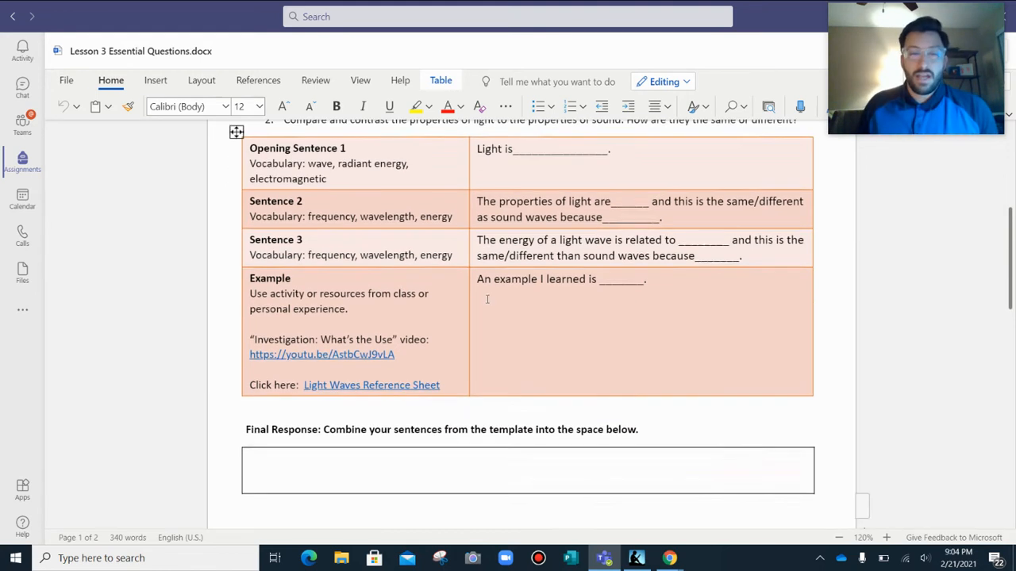
left_click(269, 377)
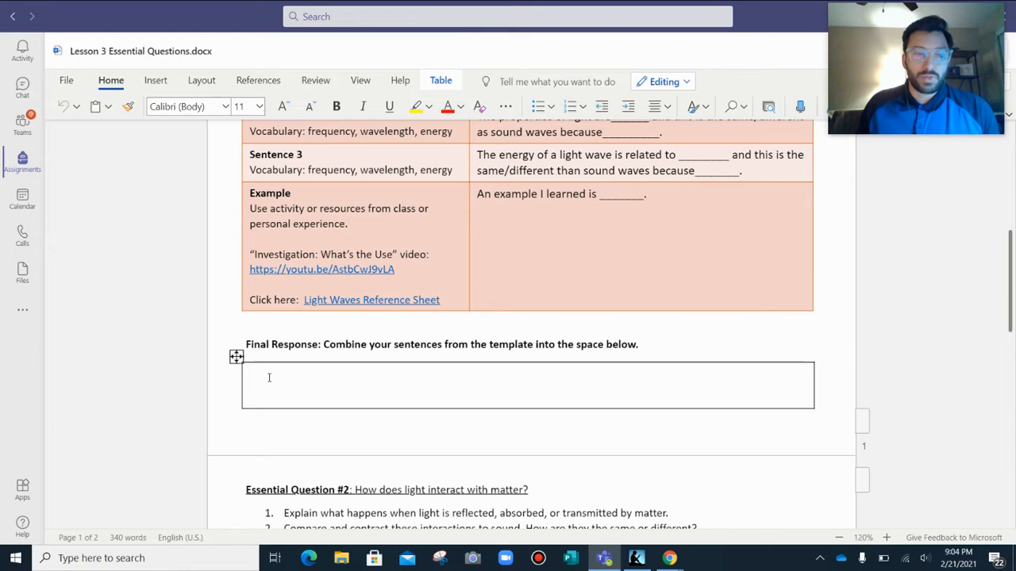
scroll(269, 378, "down", 7)
scroll(274, 377, "up", 7)
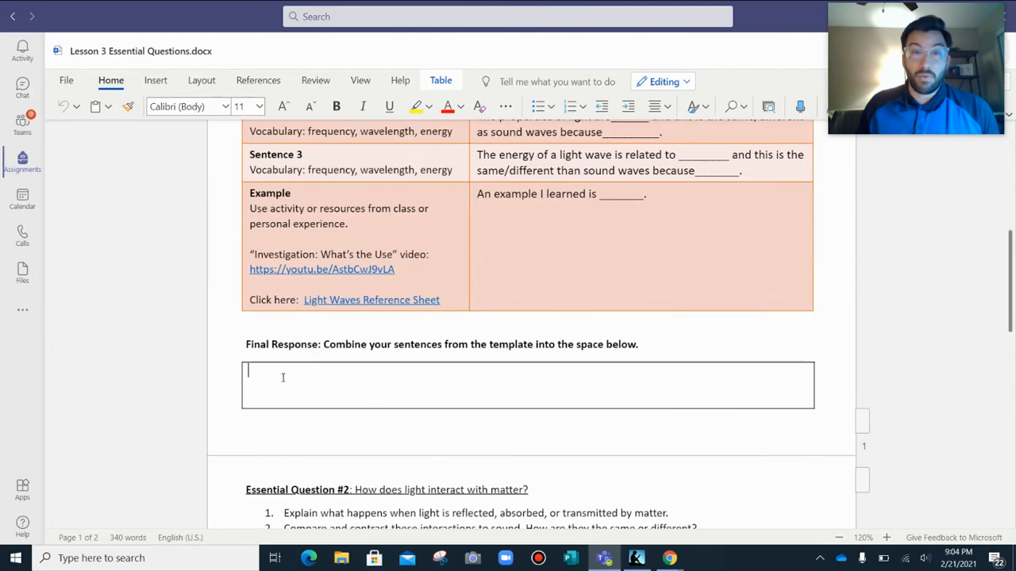
scroll(282, 378, "up", 6)
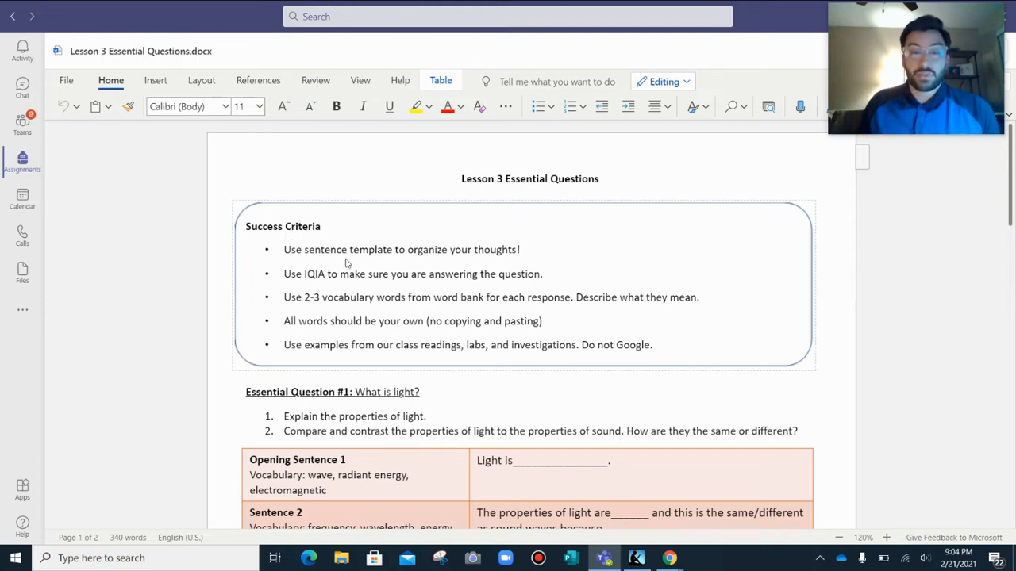
Read the Success Criteria and highlight the two prompts under Essential Question #1 to examine what they ask.
scroll(457, 292, "down", 1)
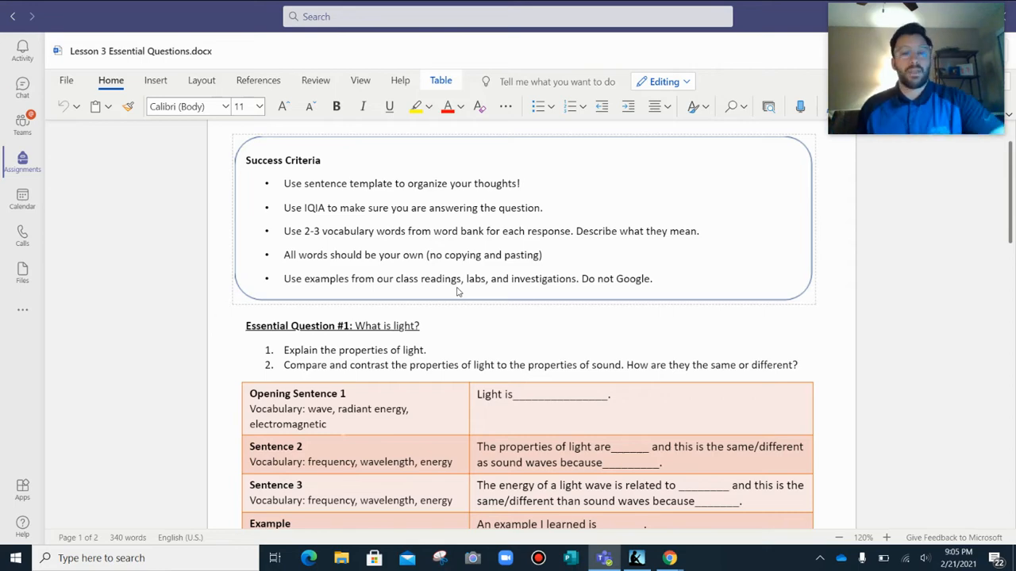
scroll(457, 292, "down", 3)
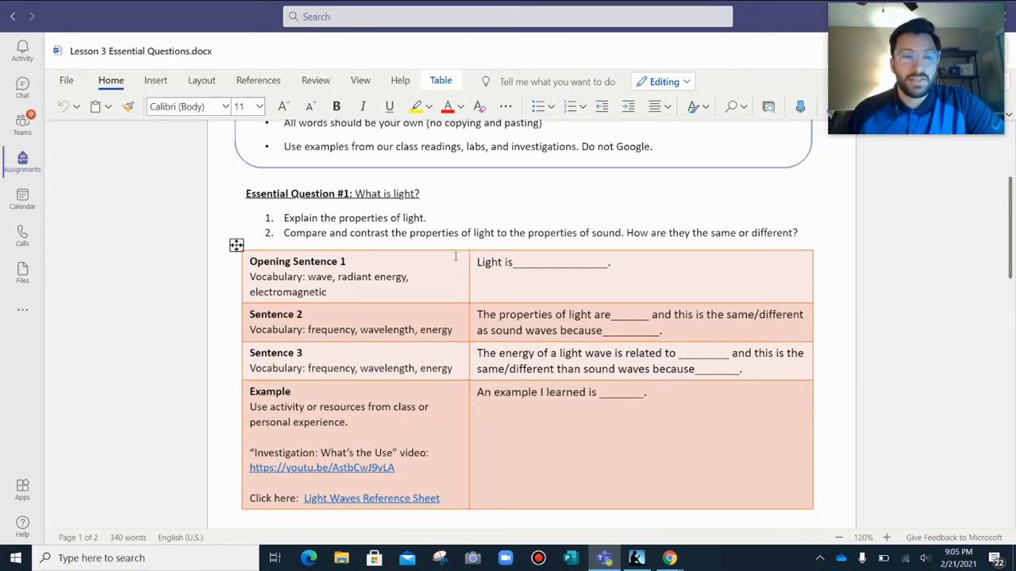
double_click(307, 217)
left_click_drag(382, 218, 812, 235)
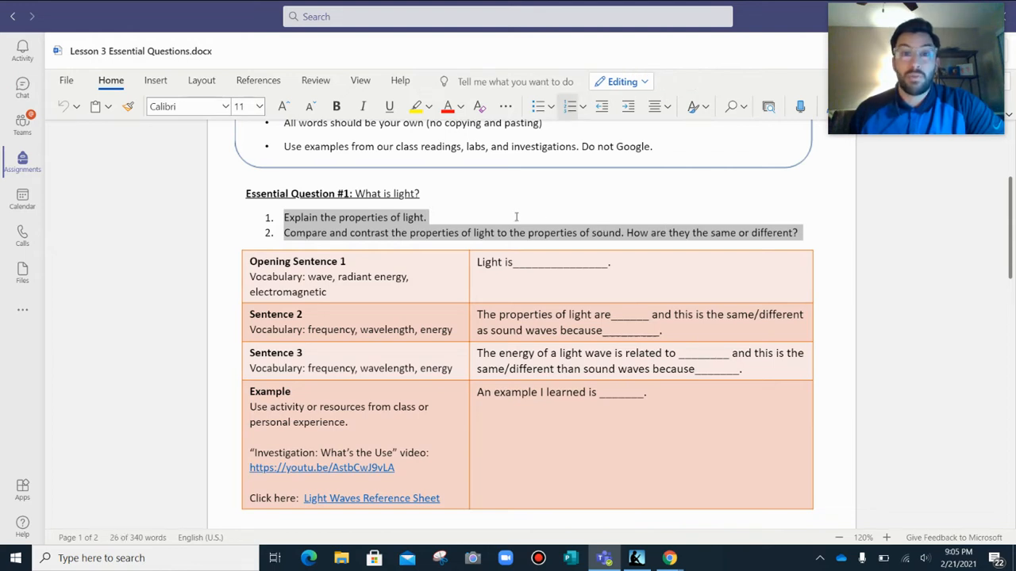
left_click(461, 216)
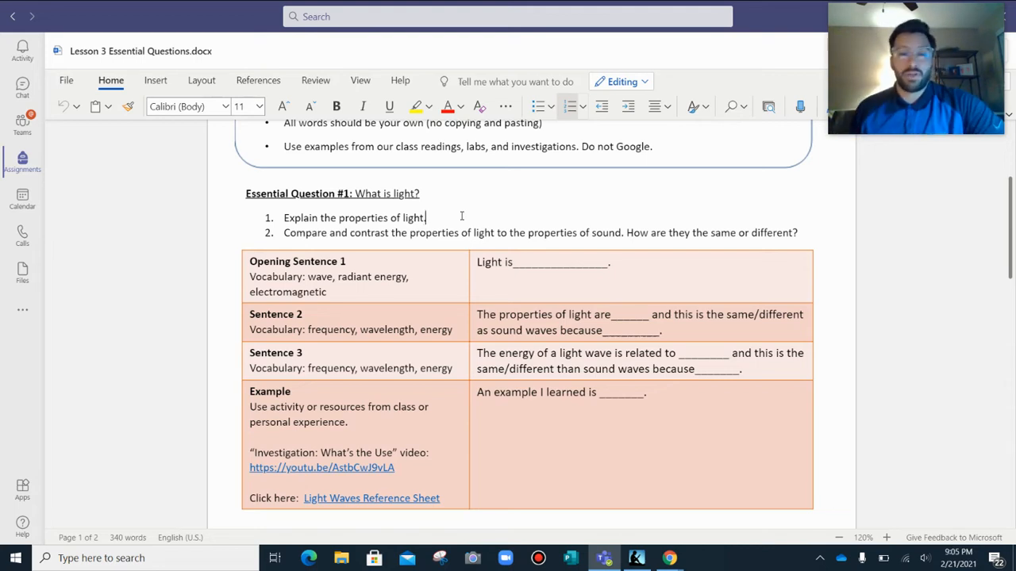
scroll(470, 274, "down", 1)
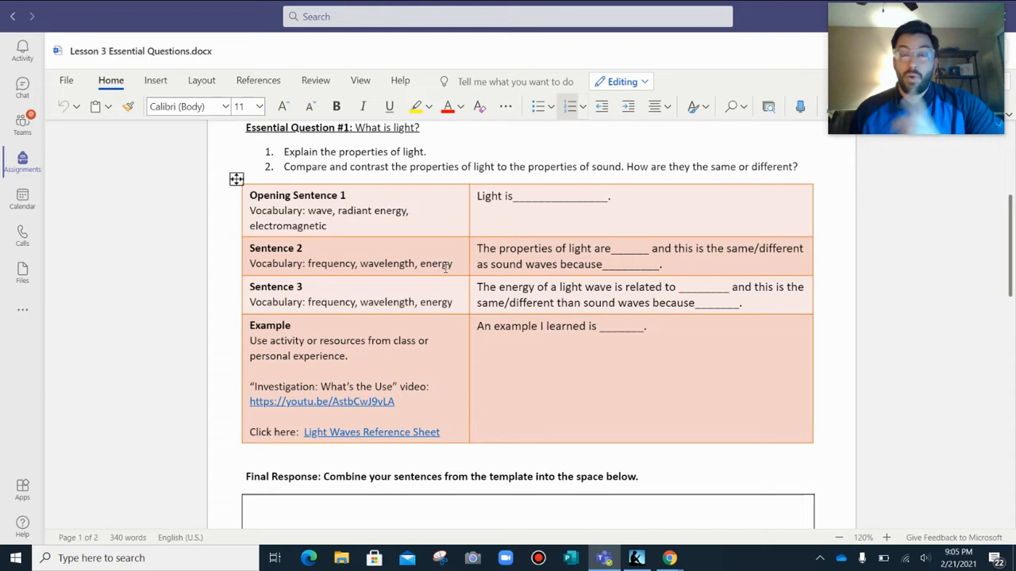
Open the Light Waves Reference Sheet link from the Example row of the Essential Question #1 table.
scroll(422, 281, "down", 1)
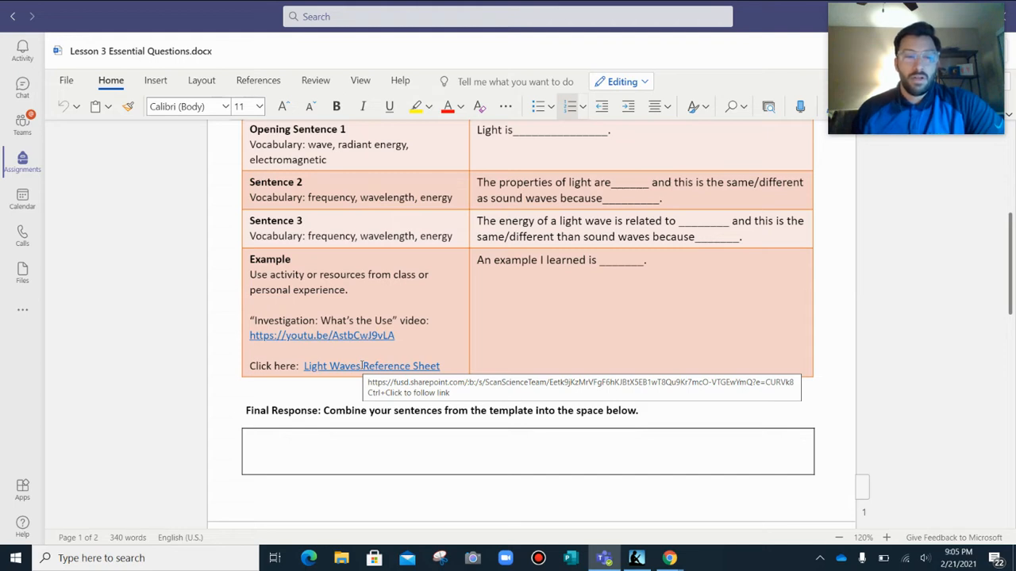
right_click(363, 367)
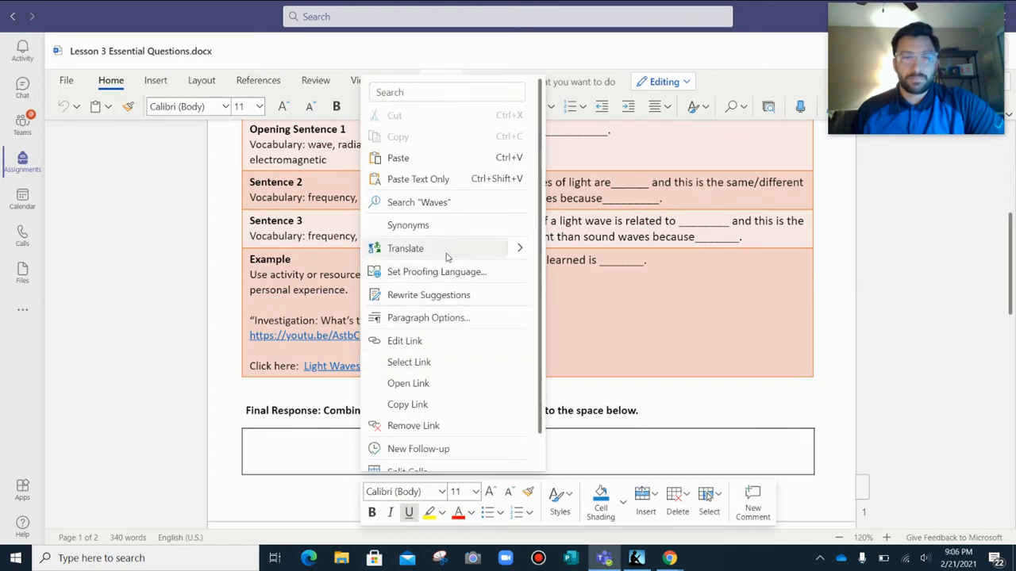
left_click(408, 384)
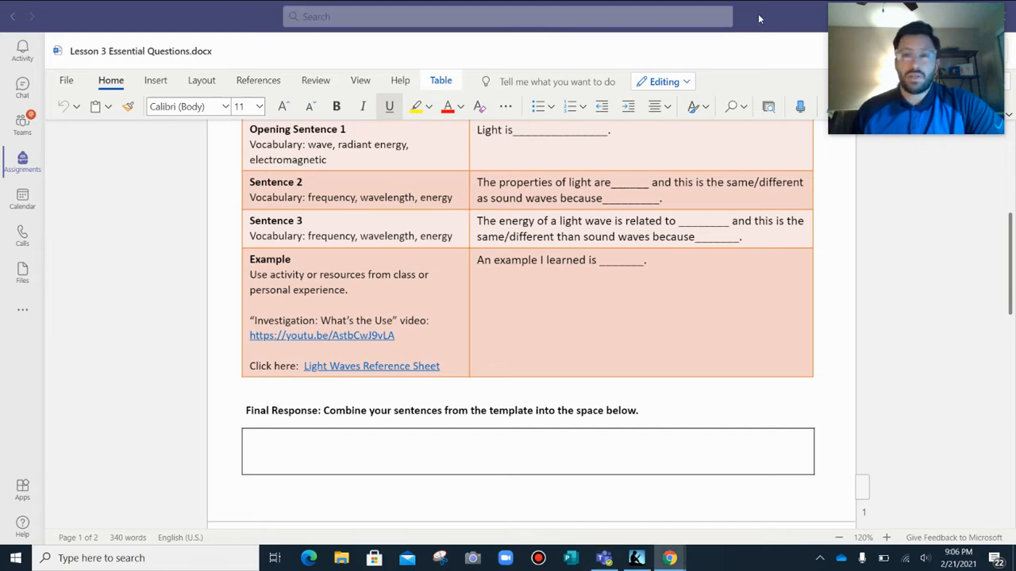
Arrange the lesson document and the browser's reference sheet side by side, and set the reference sheet zoom to 125%.
left_click_drag(758, 13, 1, 94)
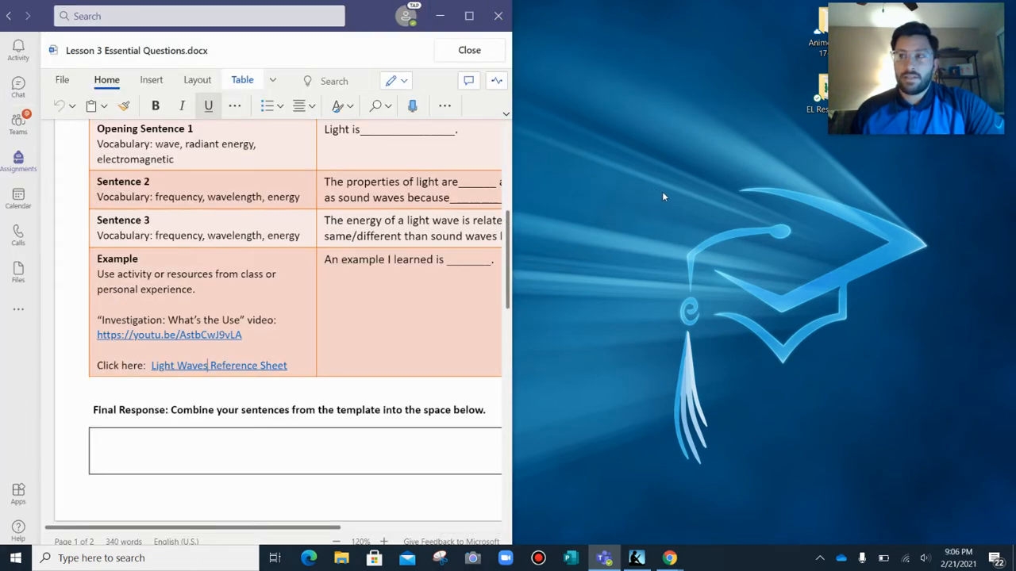
left_click_drag(378, 20, 3, 109)
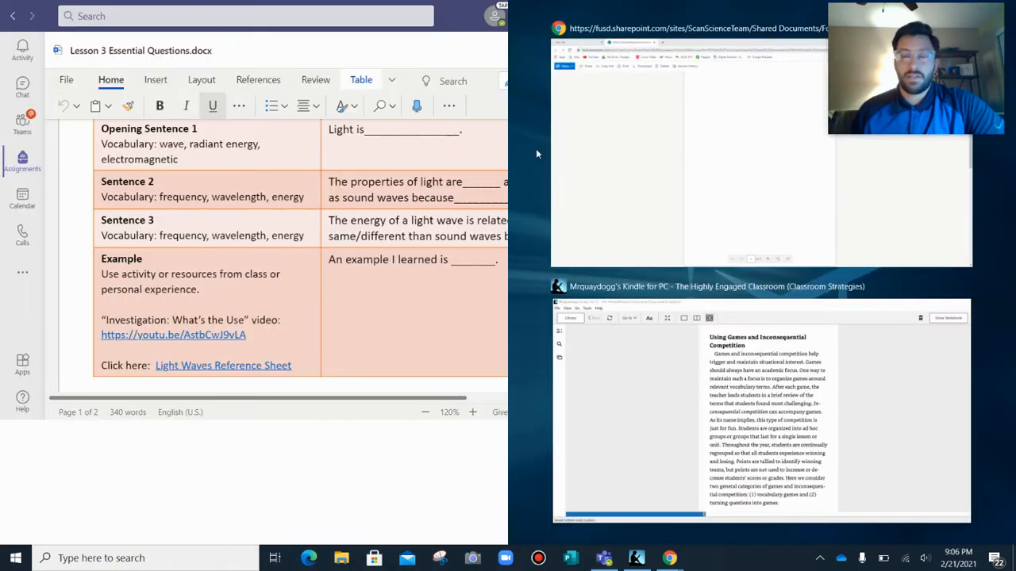
left_click(671, 138)
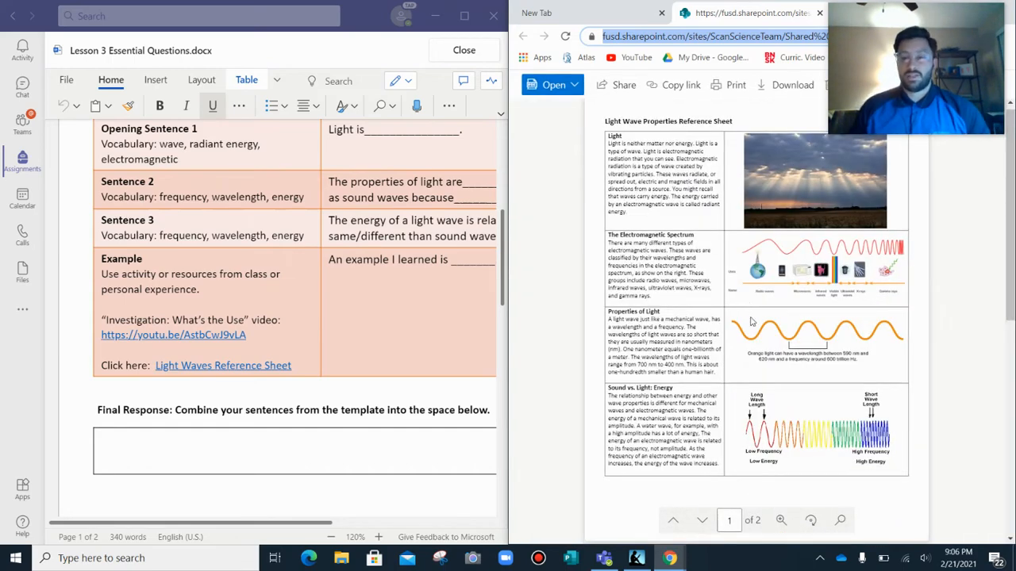
left_click(782, 522)
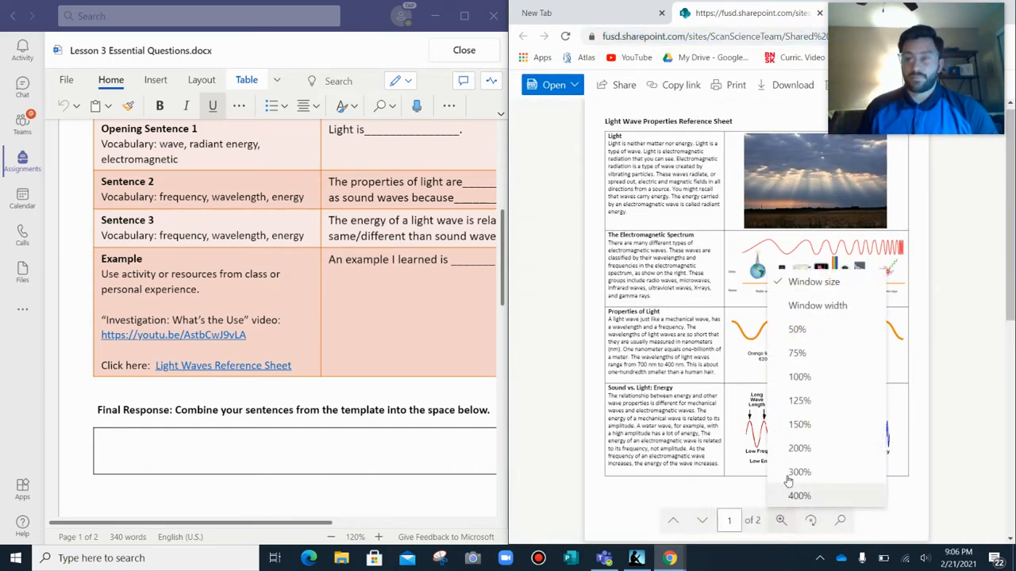
left_click(800, 403)
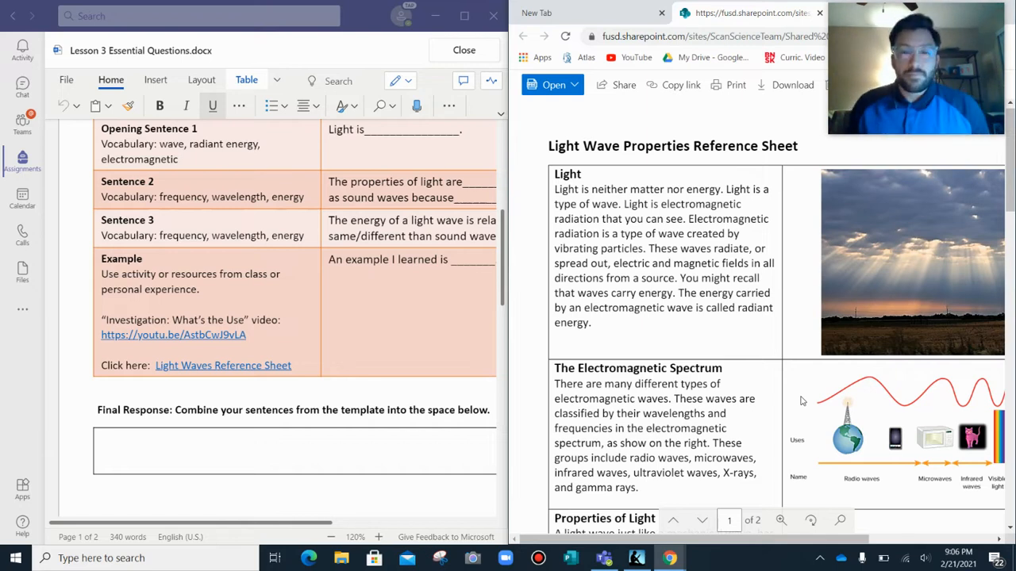
Replace the Opening Sentence 1 blank so it reads "Light is a type of electromagnetic radiation or wave that is not matter or energy.".
scroll(246, 419, "up", 2)
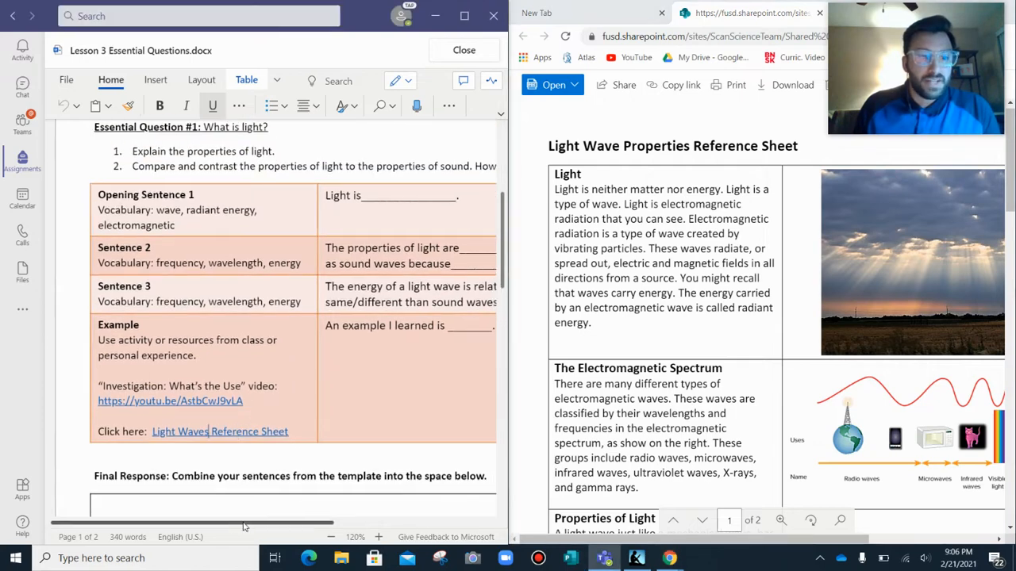
left_click_drag(233, 526, 269, 527)
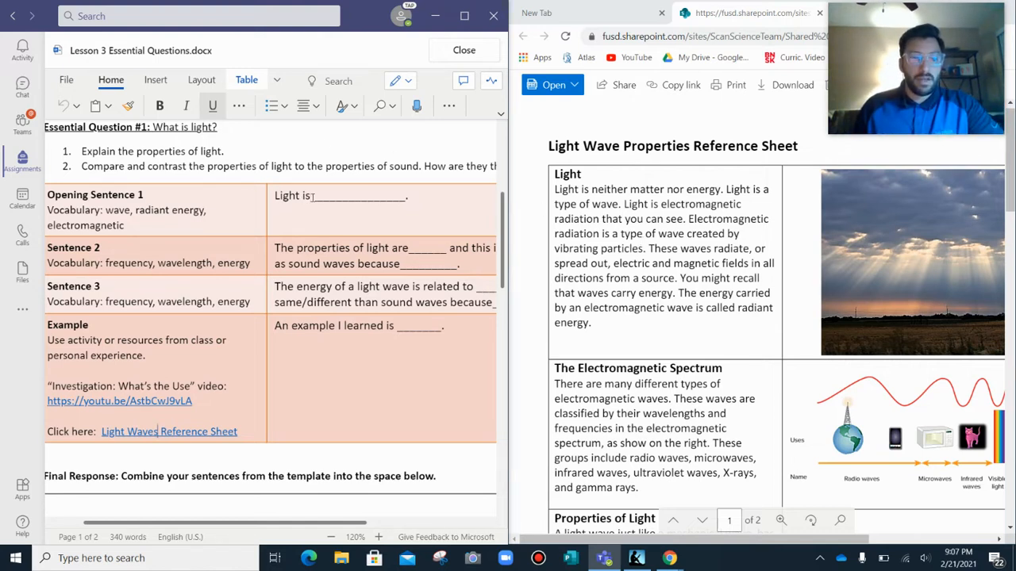
left_click_drag(313, 196, 406, 196)
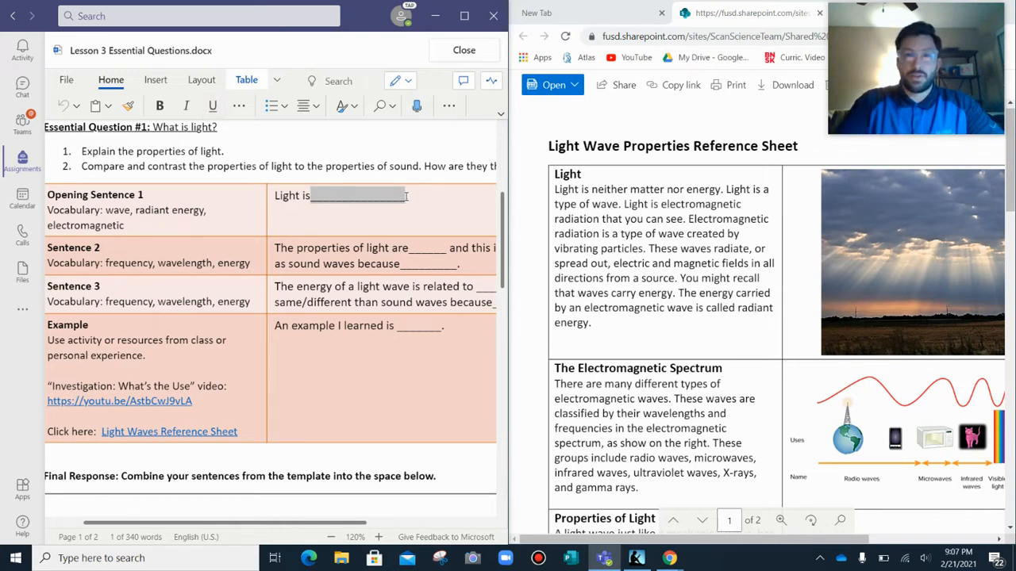
type("a type of")
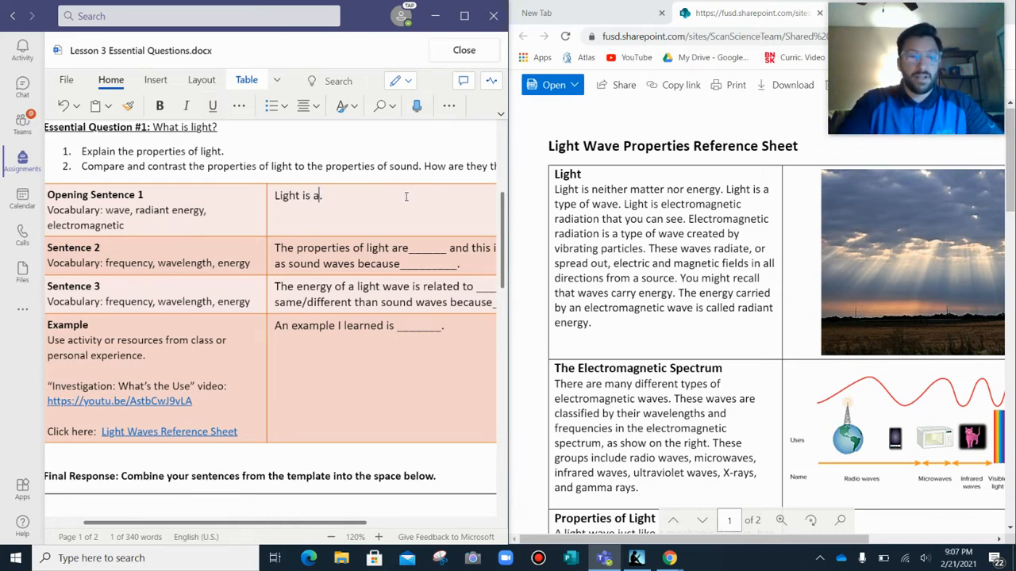
type(" elec")
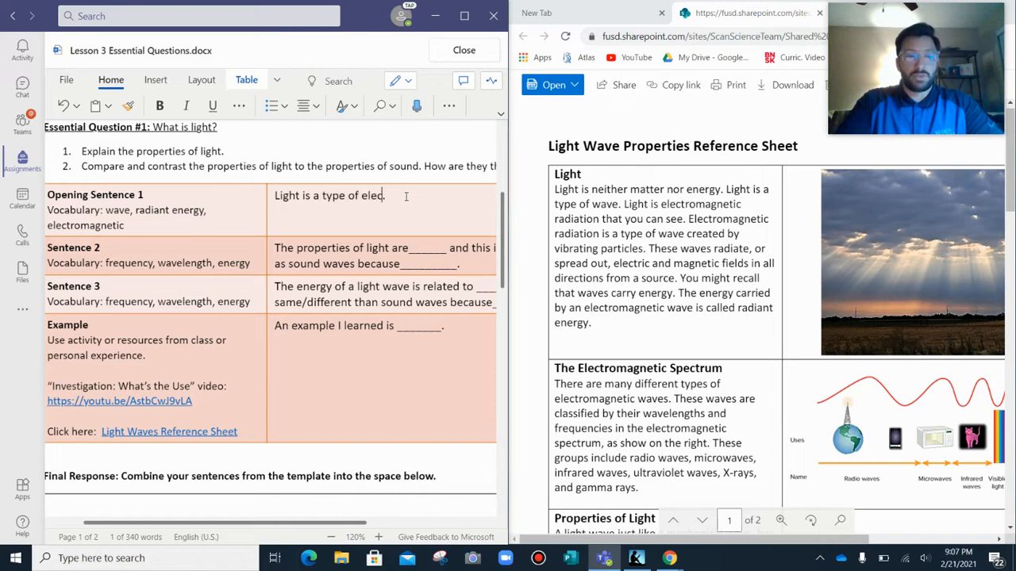
type("tromagne")
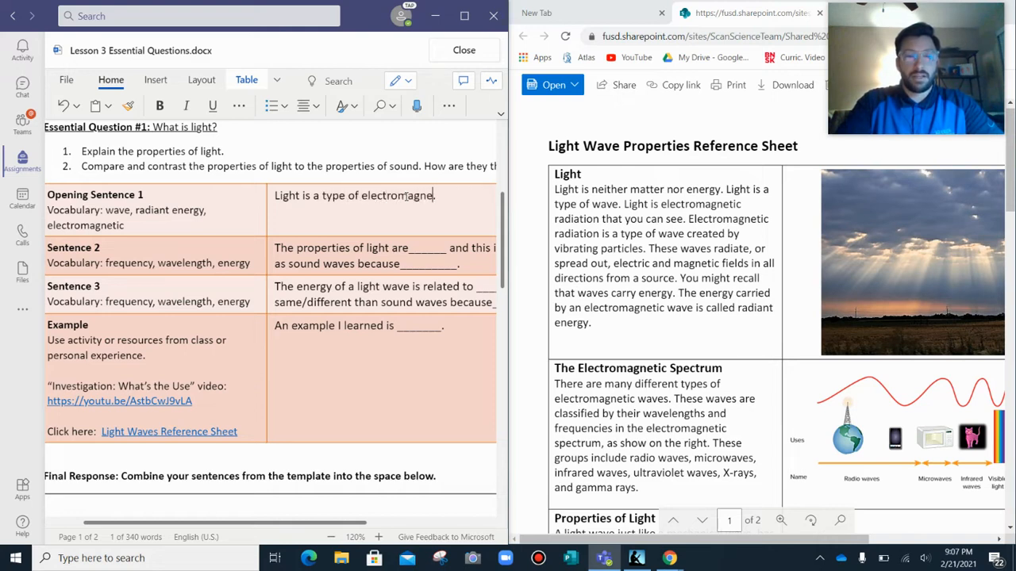
type("tic radia")
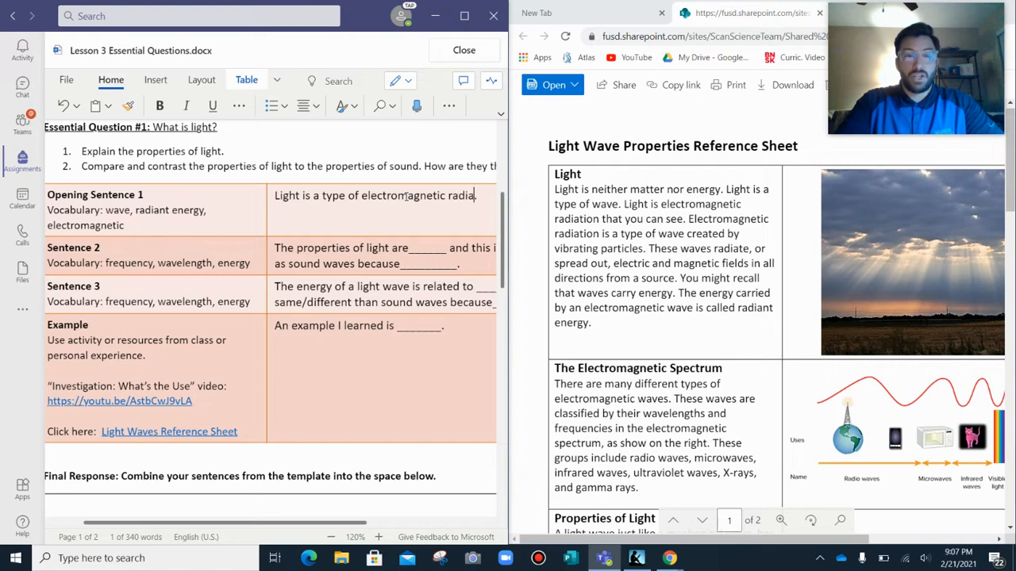
type("tion or ")
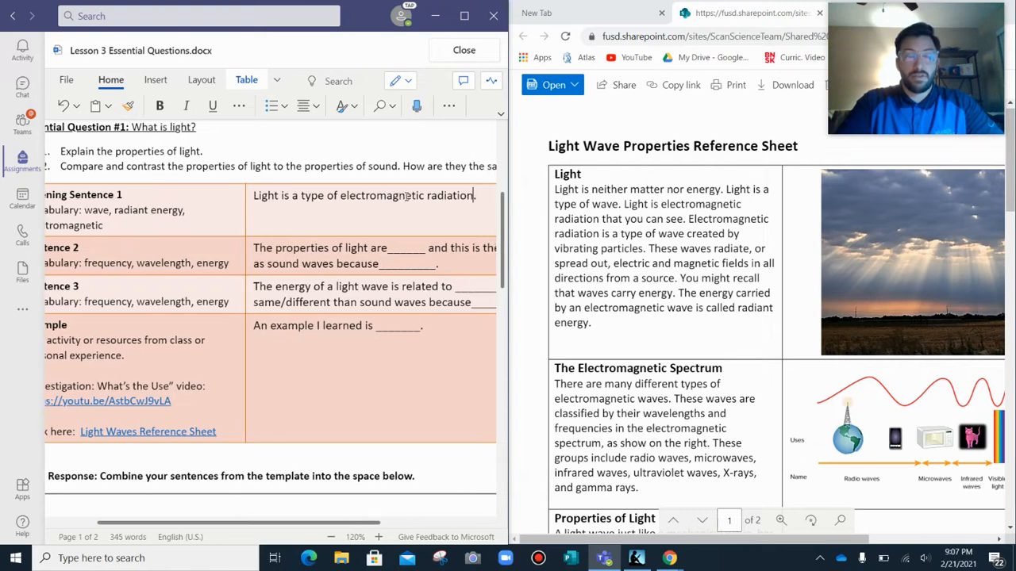
type("wave")
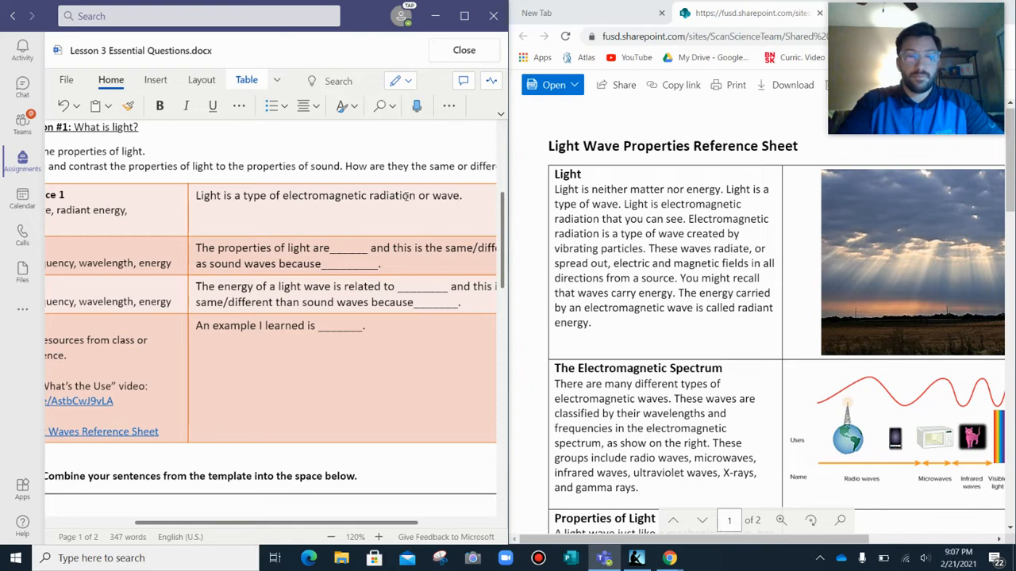
type(" that is n")
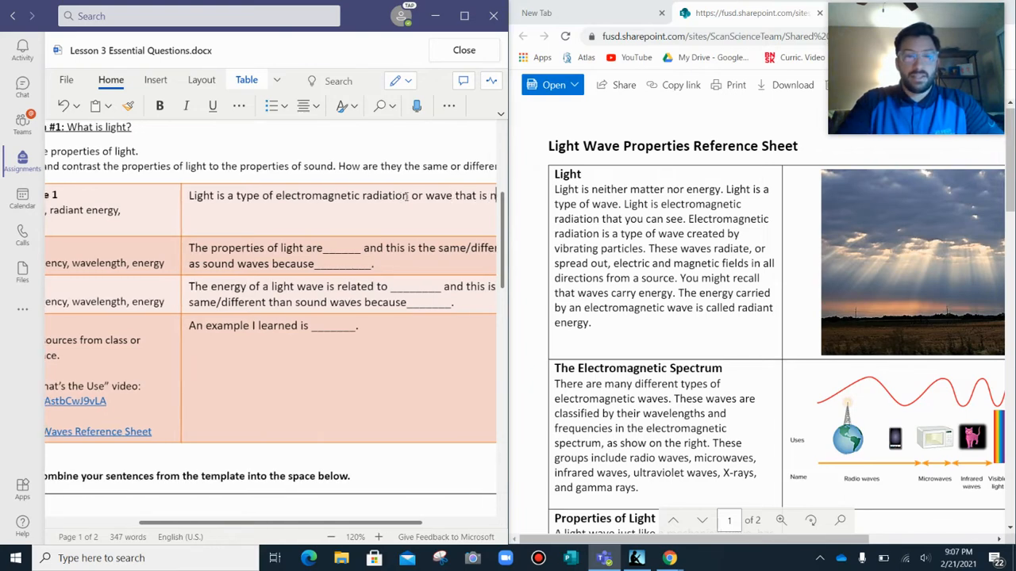
type("ot matter or ")
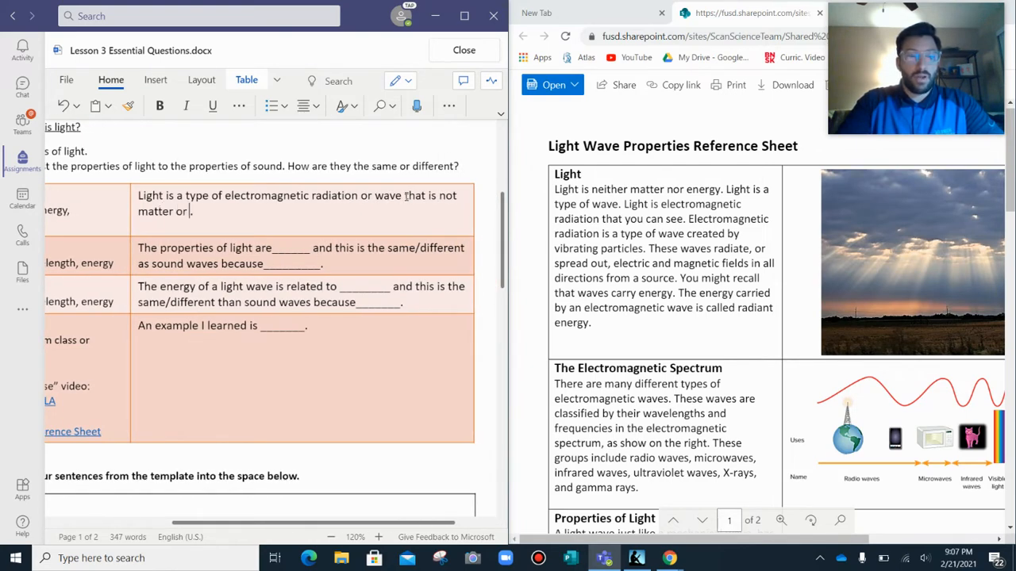
type("energy.")
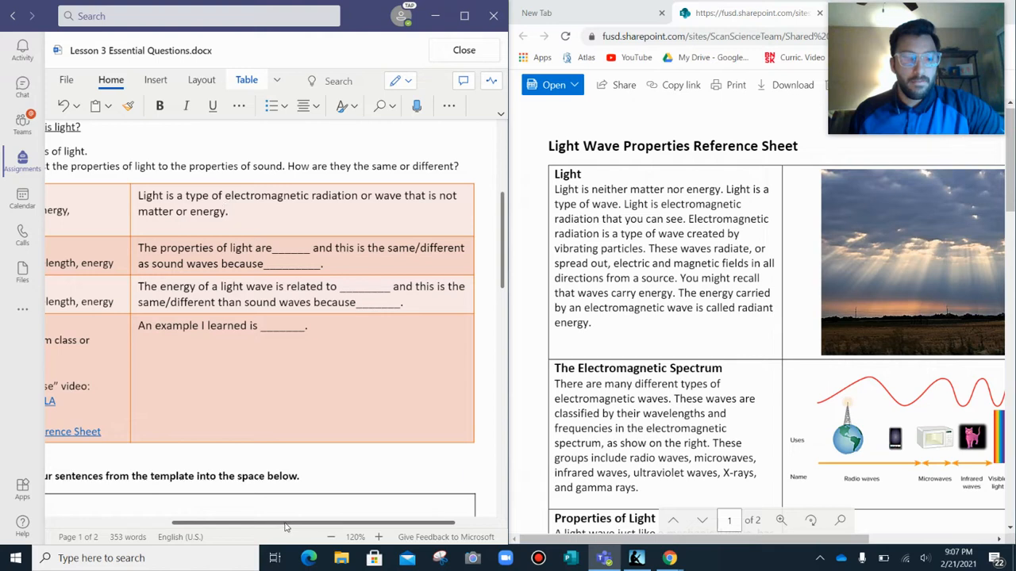
left_click_drag(287, 526, 268, 527)
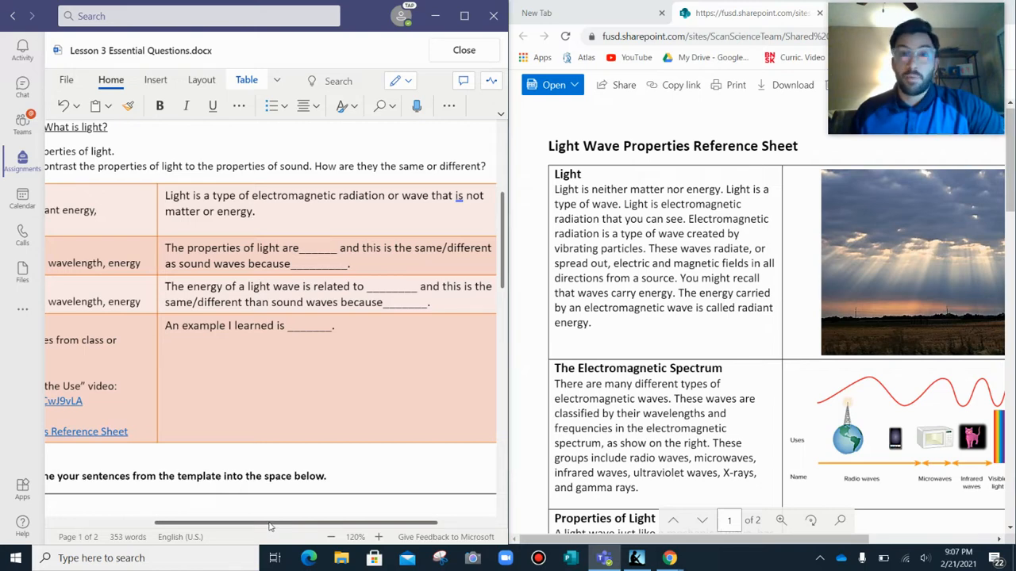
left_click_drag(268, 526, 291, 524)
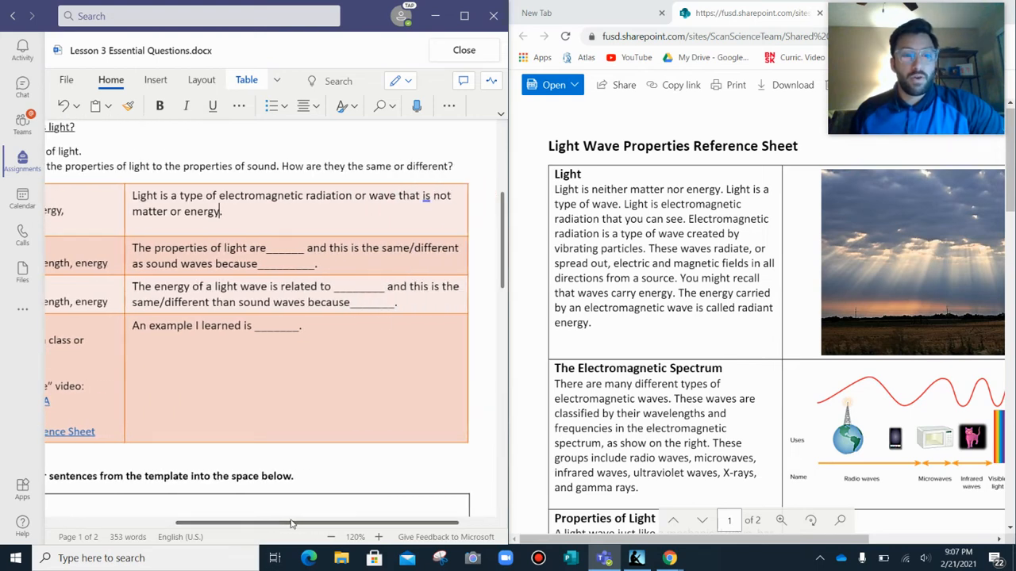
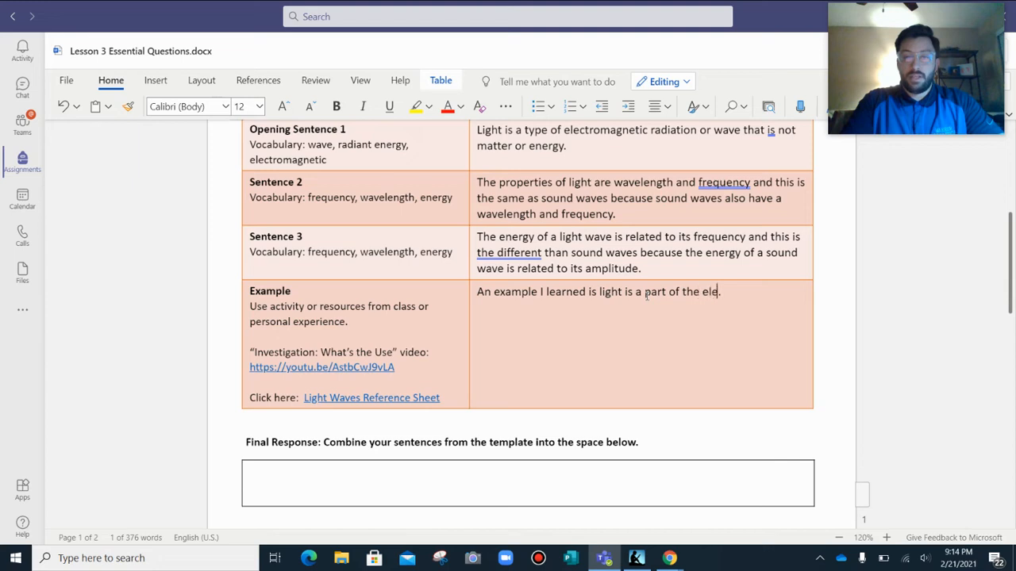
Continue the Example sentence so it reads "An example I learned is light is a part of the electromagnetic spectrum.".
type("tr")
key("BackSpace")
type("ro mag")
key("BackSpace")
key("BackSpace")
key("BackSpace")
key("BackSpace")
type("magnetic")
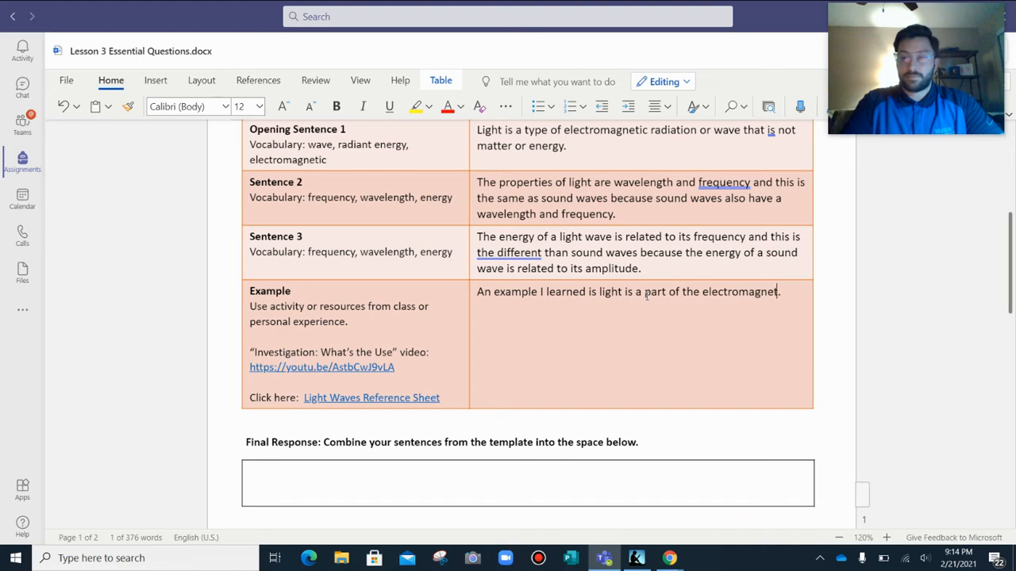
type(" spectrum")
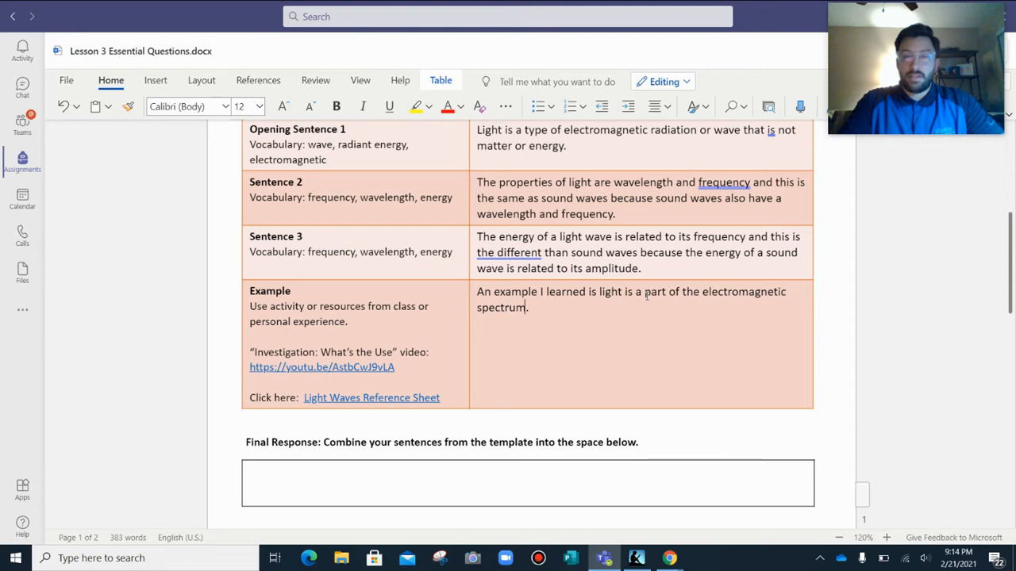
Extend the Example sentence before its period with "which also includes things like".
key("Left")
type("which")
type(" also")
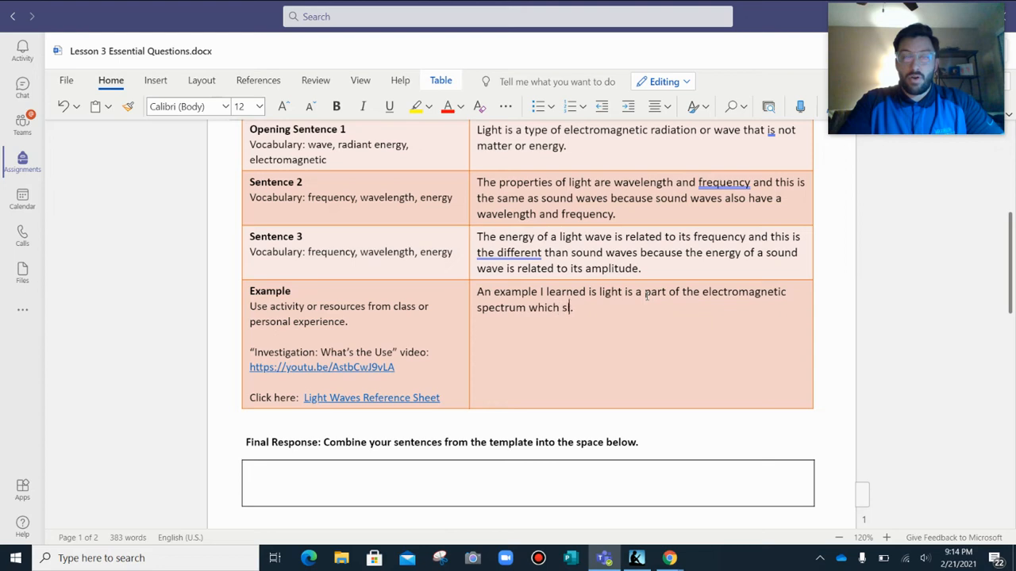
type(" includes things like .")
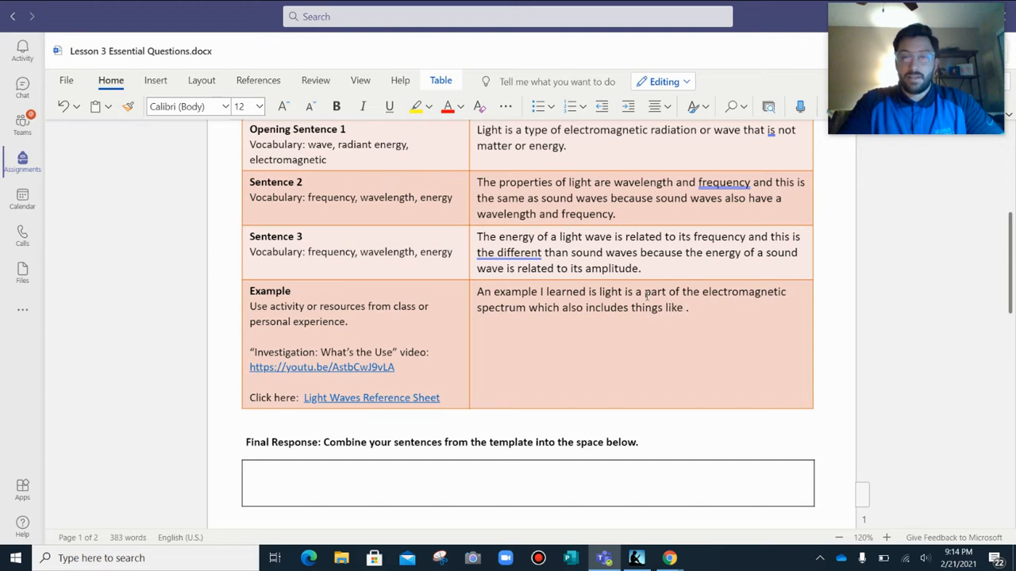
Switch to Chrome and watch the "Investigation: What's the Use?" video for other electromagnetic waves, skipping ahead to 0:32 and pausing at the microwaves part.
left_click(670, 558)
left_click(556, 516)
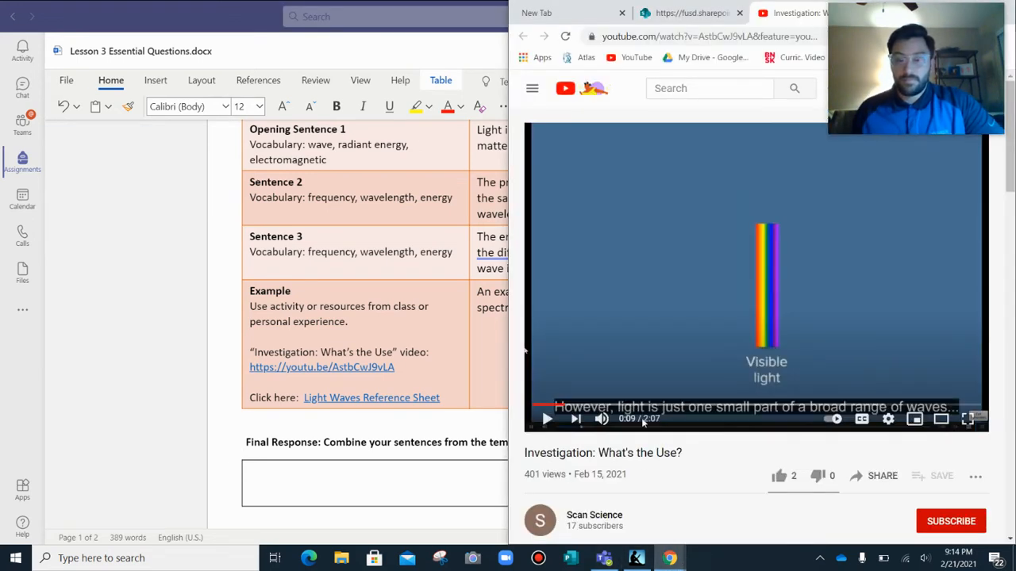
left_click(547, 422)
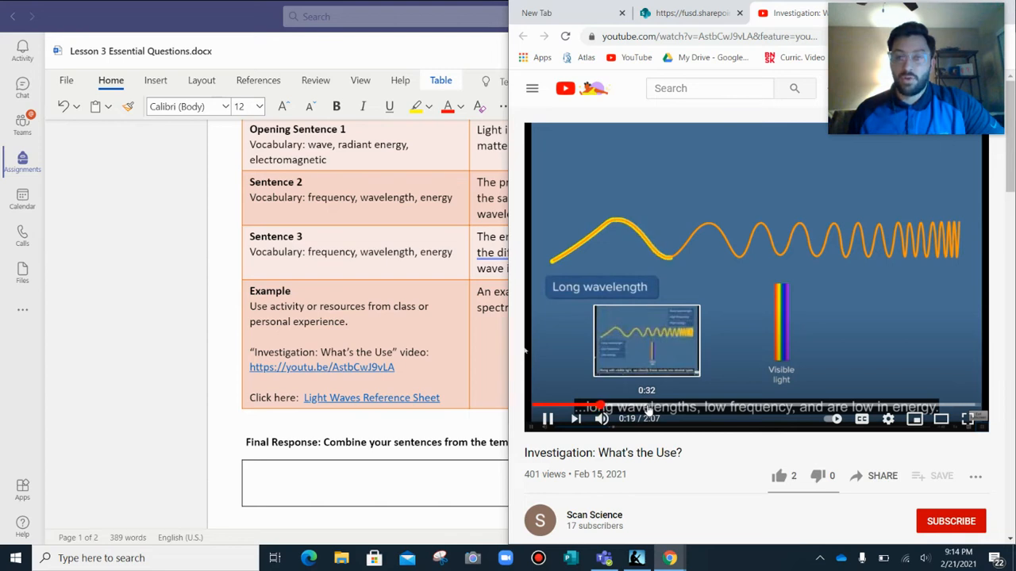
left_click(648, 406)
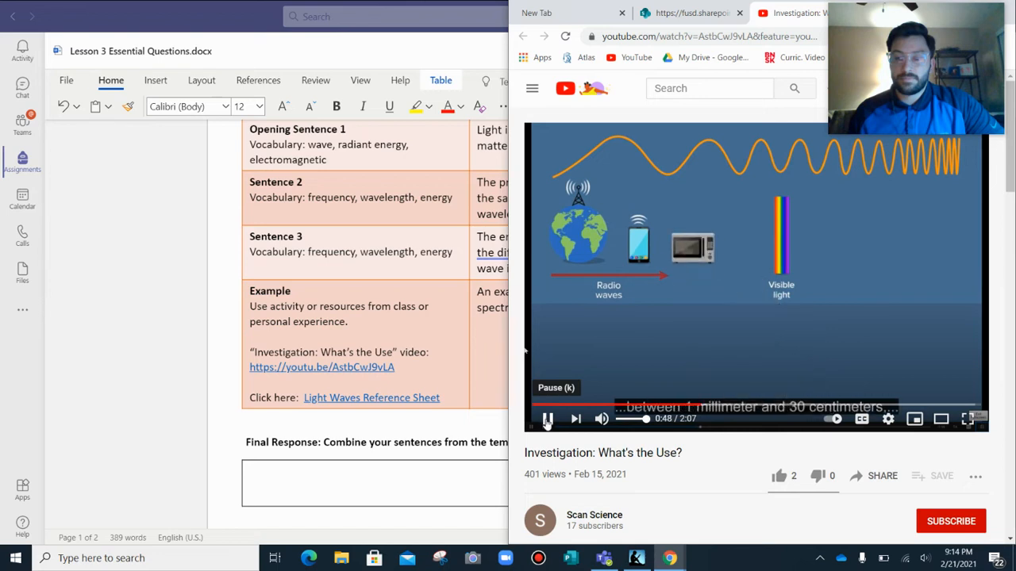
left_click(548, 420)
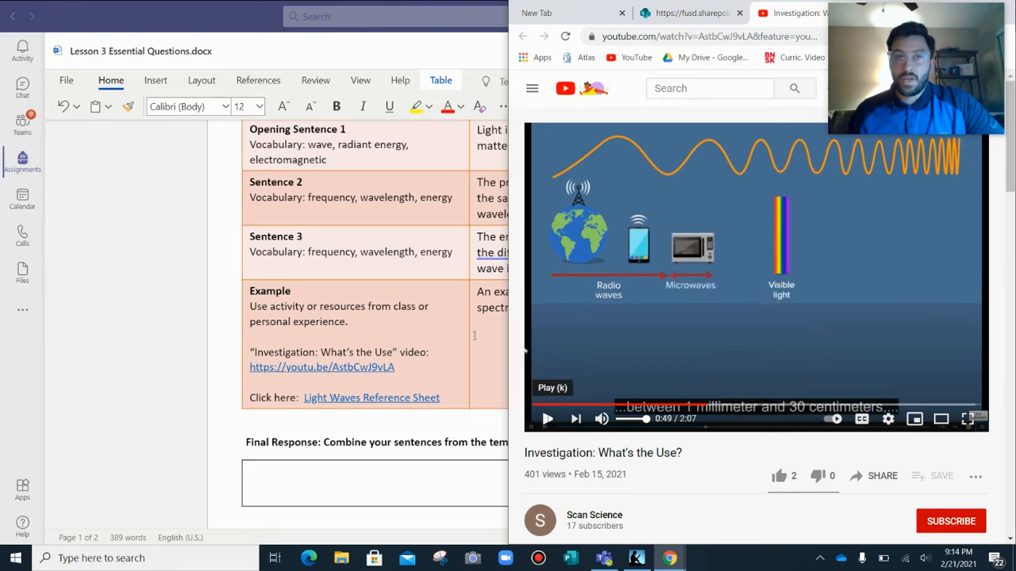
Return to the lesson document in Teams and complete the Example sentence with "radio waves and microwaves".
left_click(228, 18)
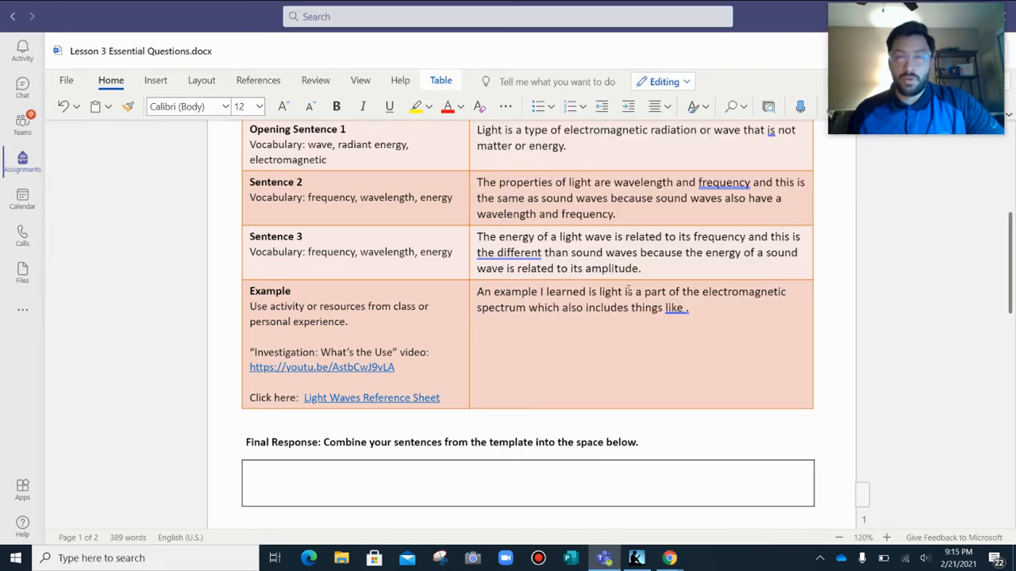
type("radio wav")
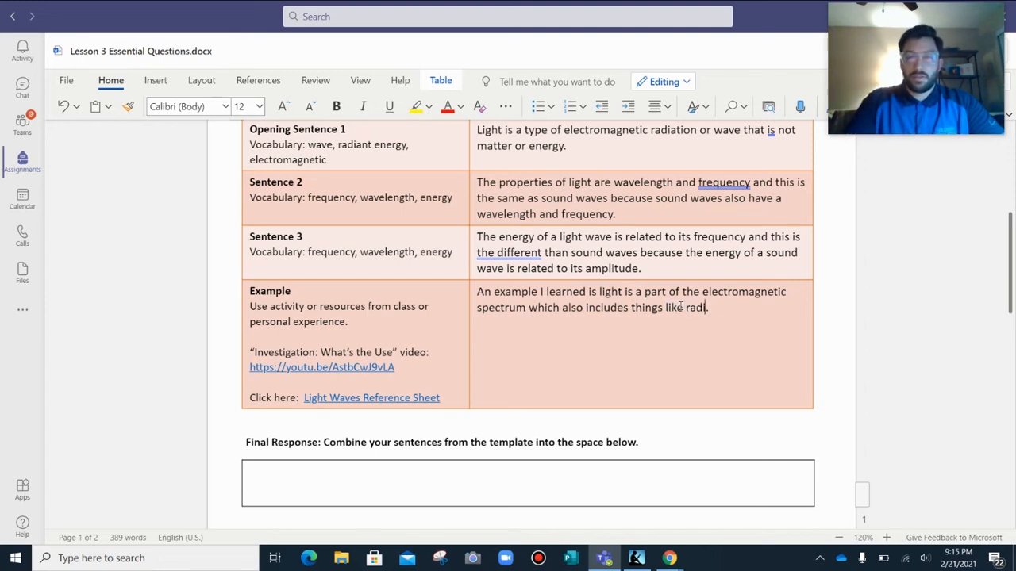
type("es and m")
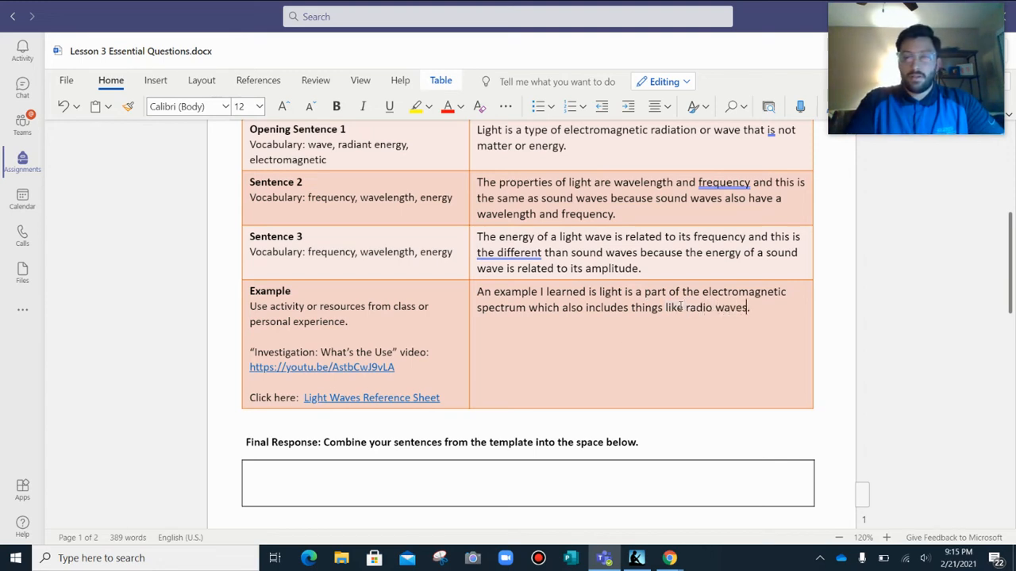
type("icrowaves")
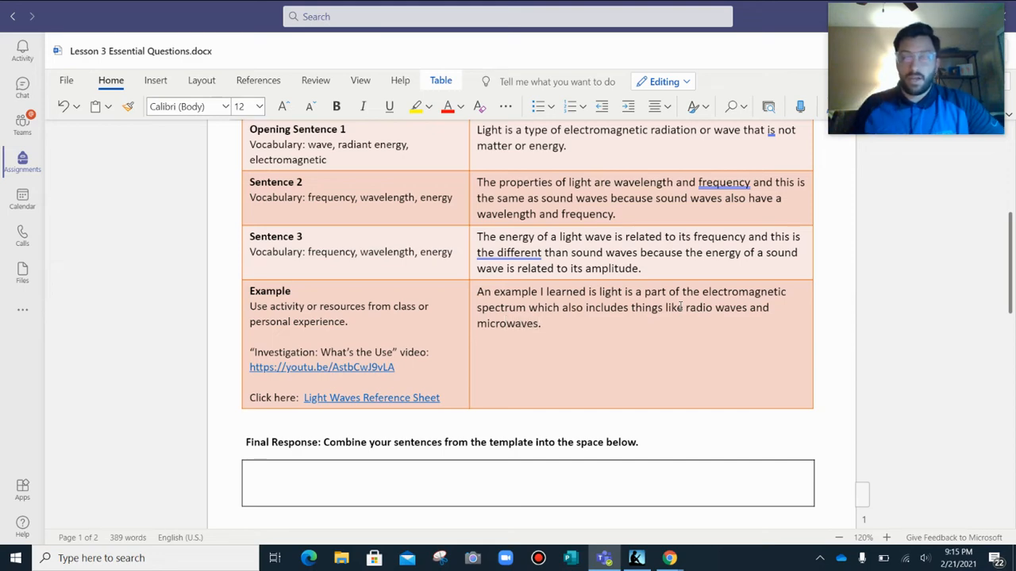
scroll(818, 354, "up", 3)
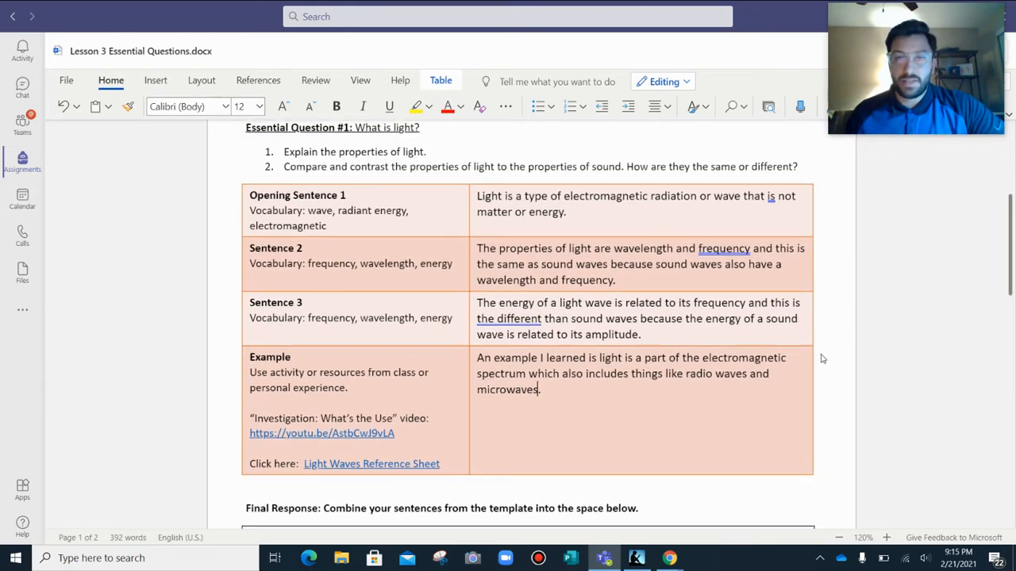
scroll(834, 361, "down", 3)
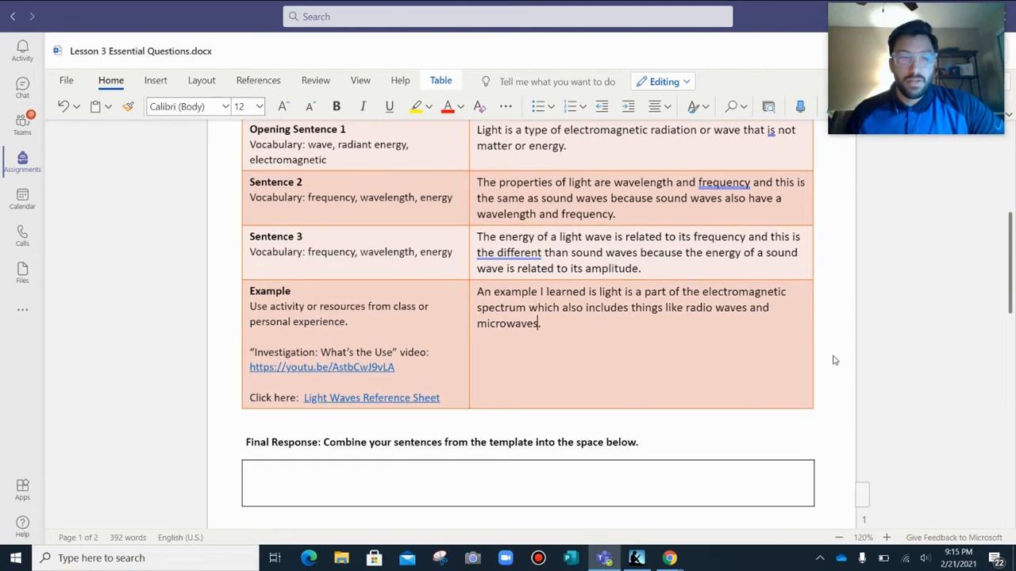
Start the Final Response with "Light is a type of electromagnetic radiation or wave that is not matter or energy".
scroll(388, 404, "down", 1)
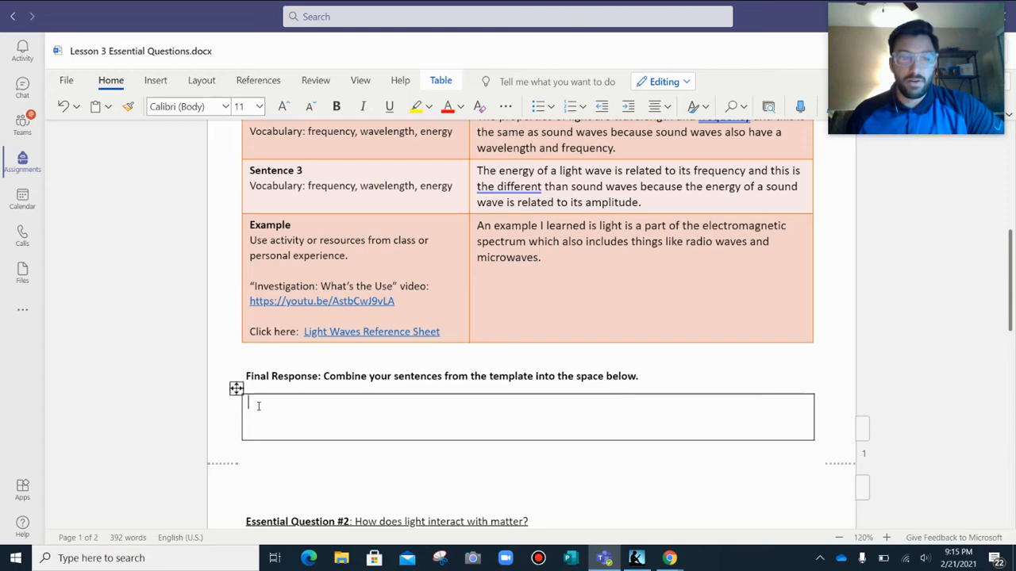
scroll(585, 345, "up", 2)
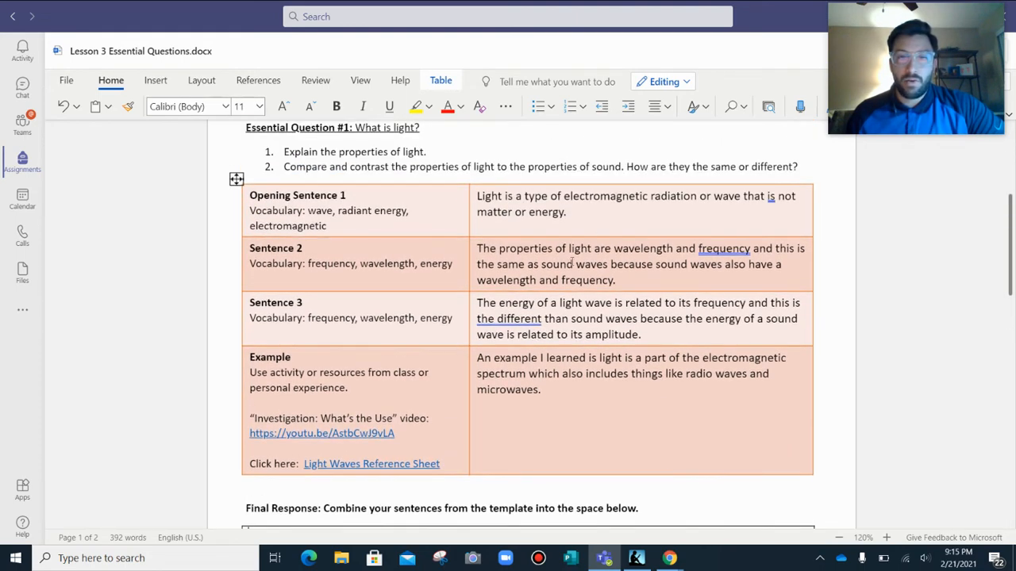
scroll(857, 309, "down", 1)
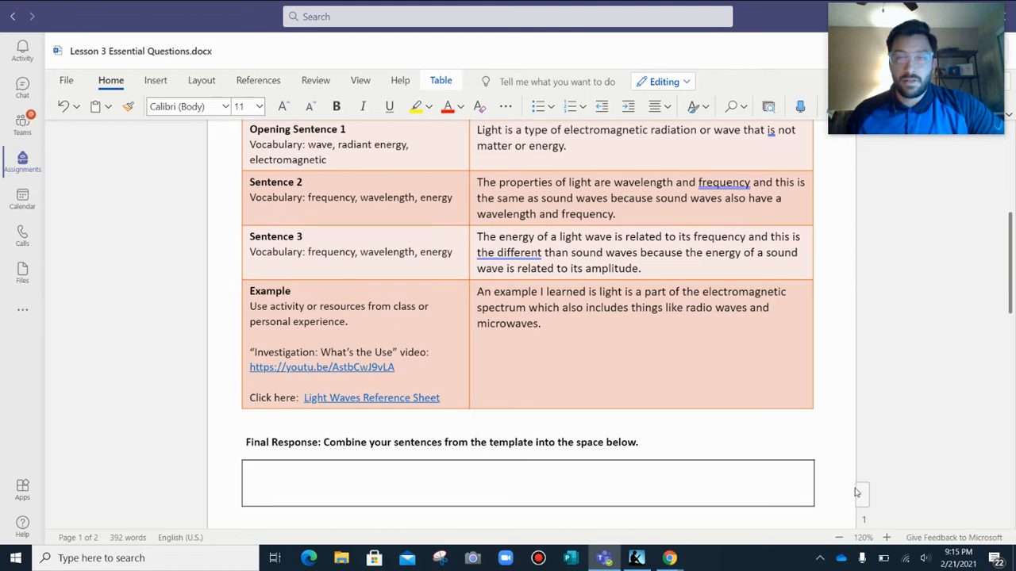
left_click(839, 537)
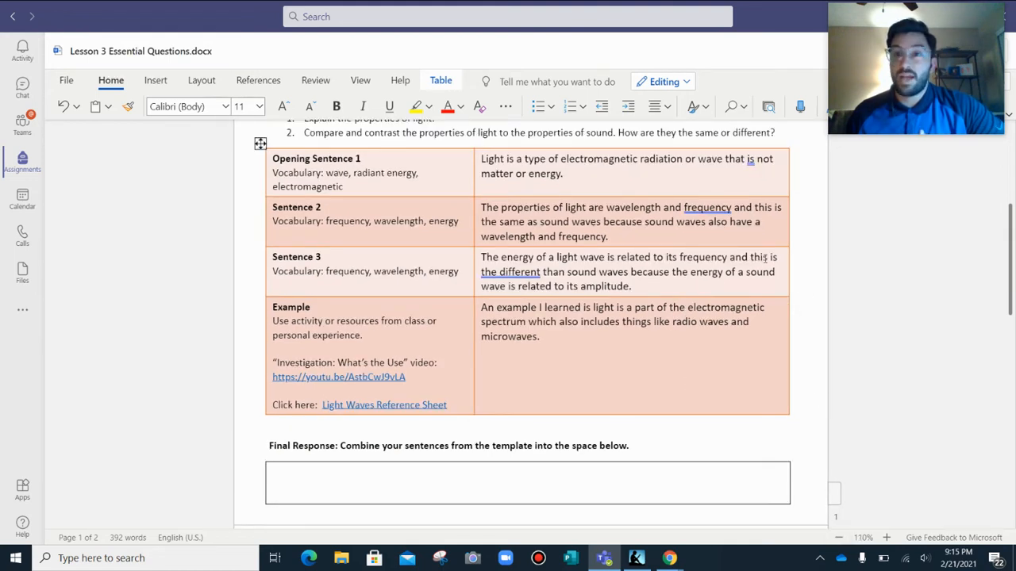
type("Light")
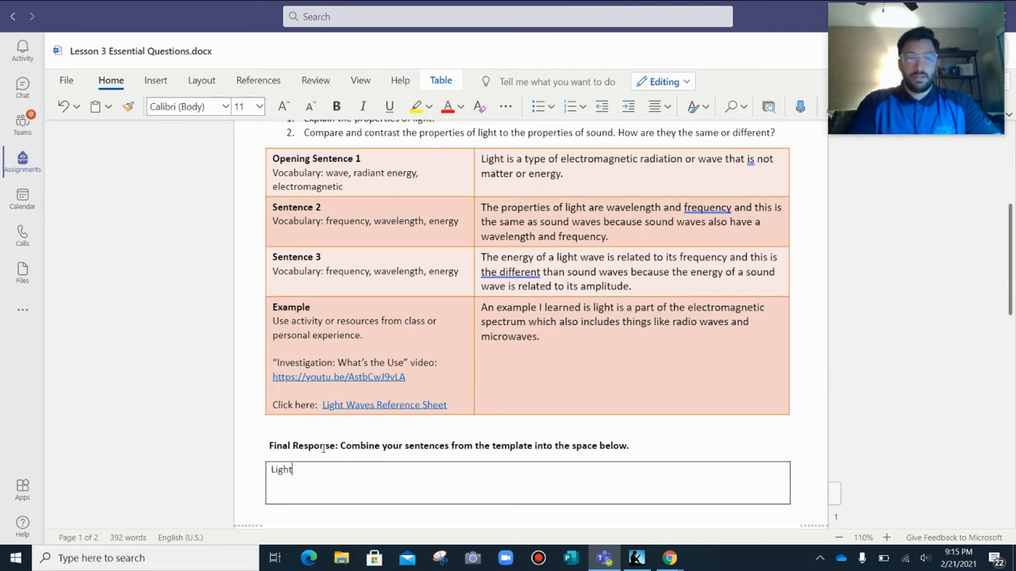
type(" is a")
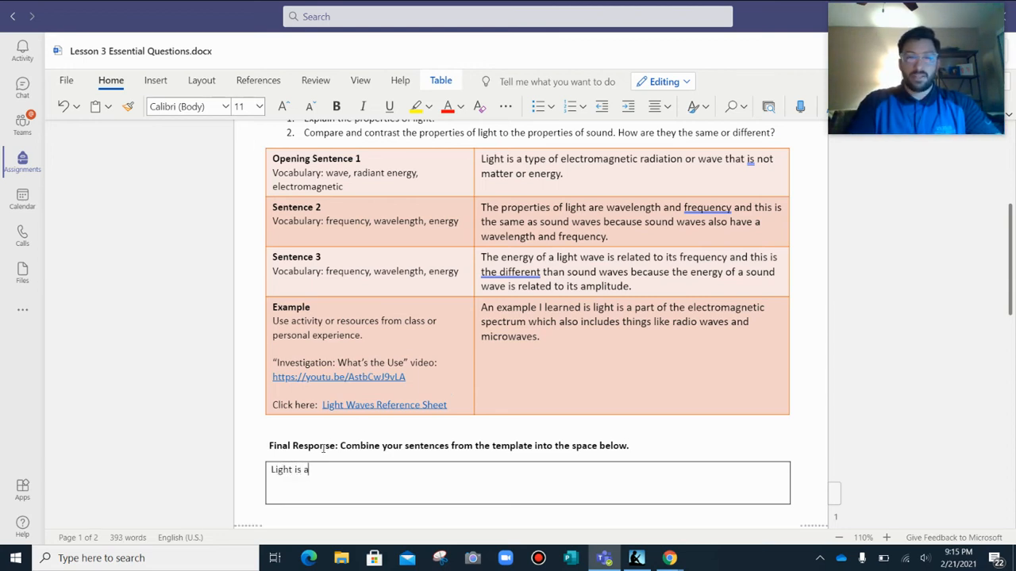
type(" type of electromagnetic")
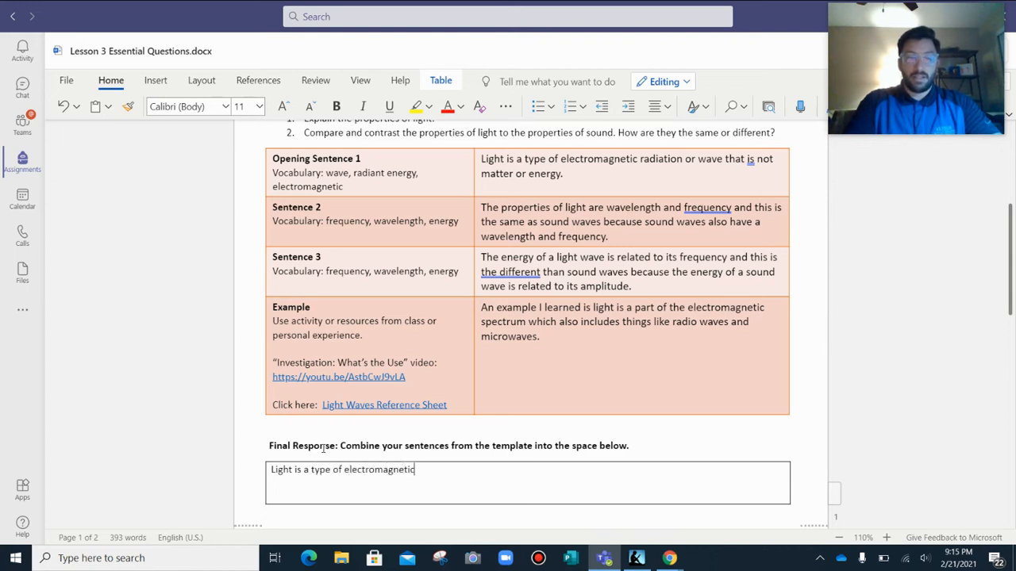
type(" radi")
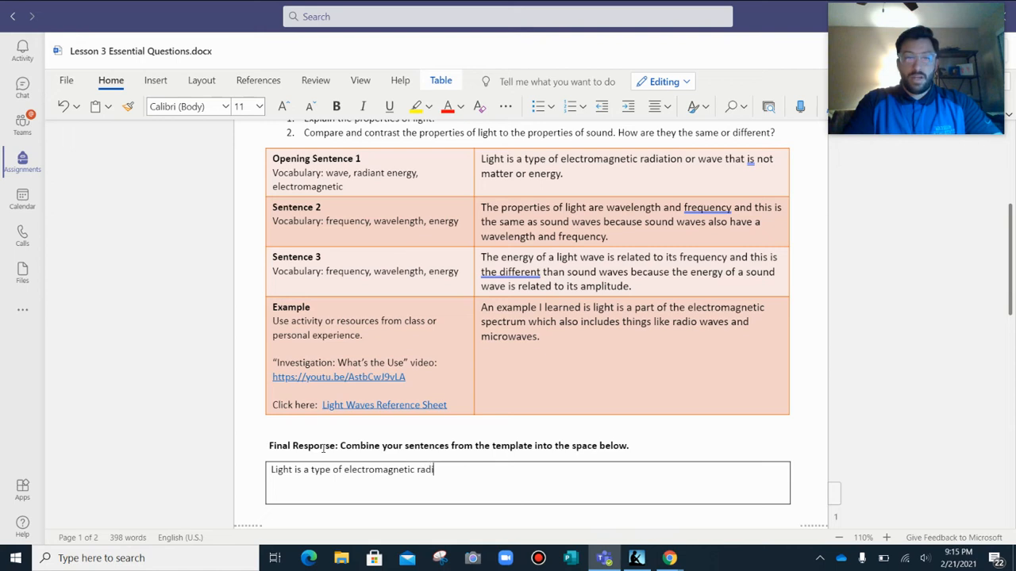
type("ation o")
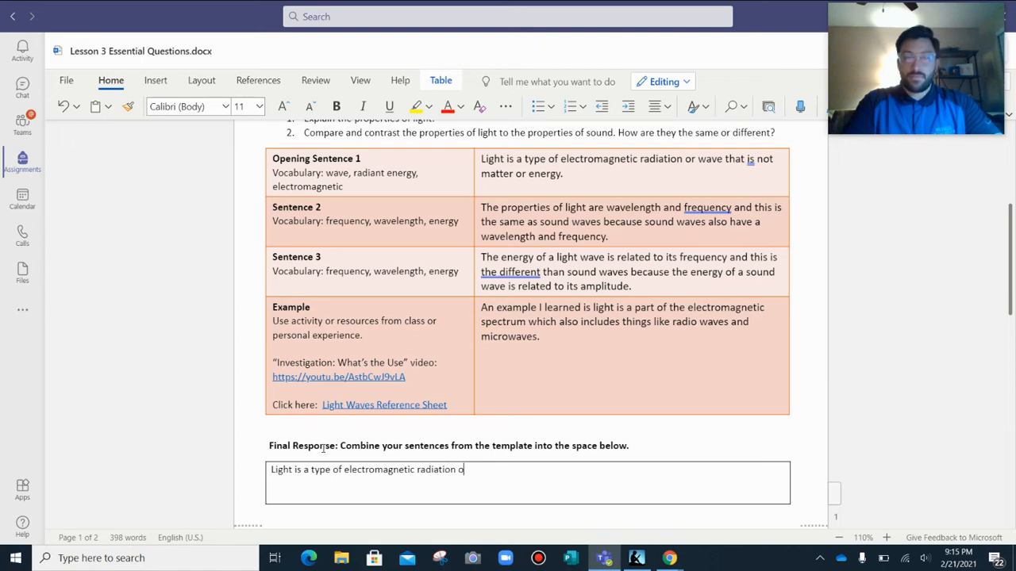
type("r wave that is not matter o")
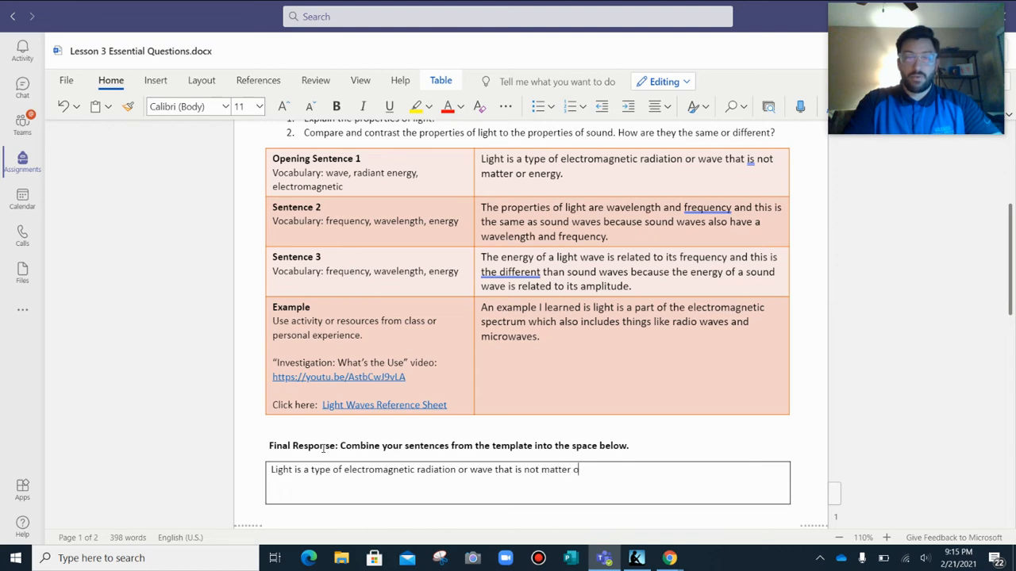
type("r energy")
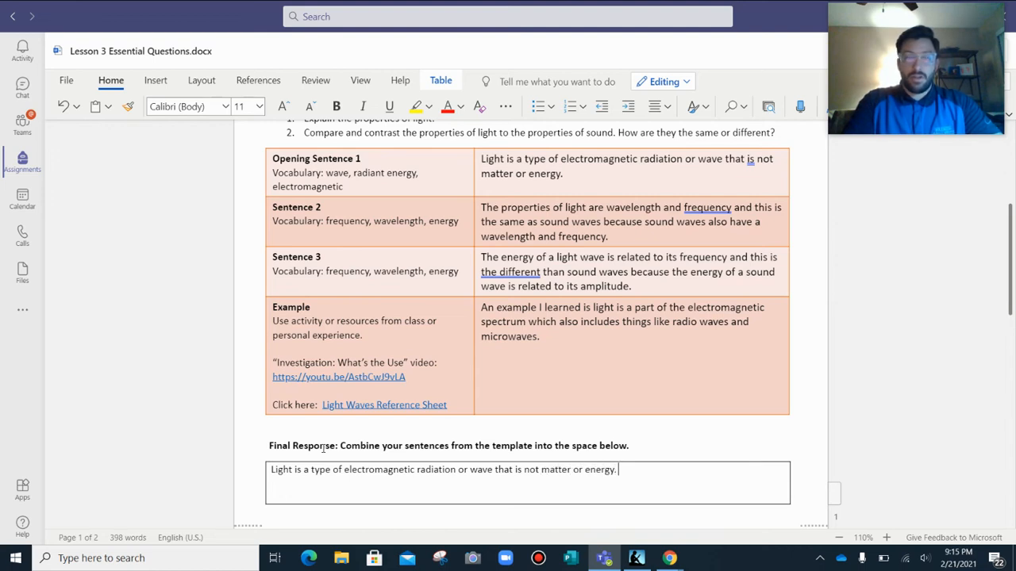
type(". The properties of lihg")
End the first Final Response sentence and begin the second with "The properties of light are wavelength and frequency".
key("BackSpace")
key("BackSpace")
key("BackSpace")
type("ig")
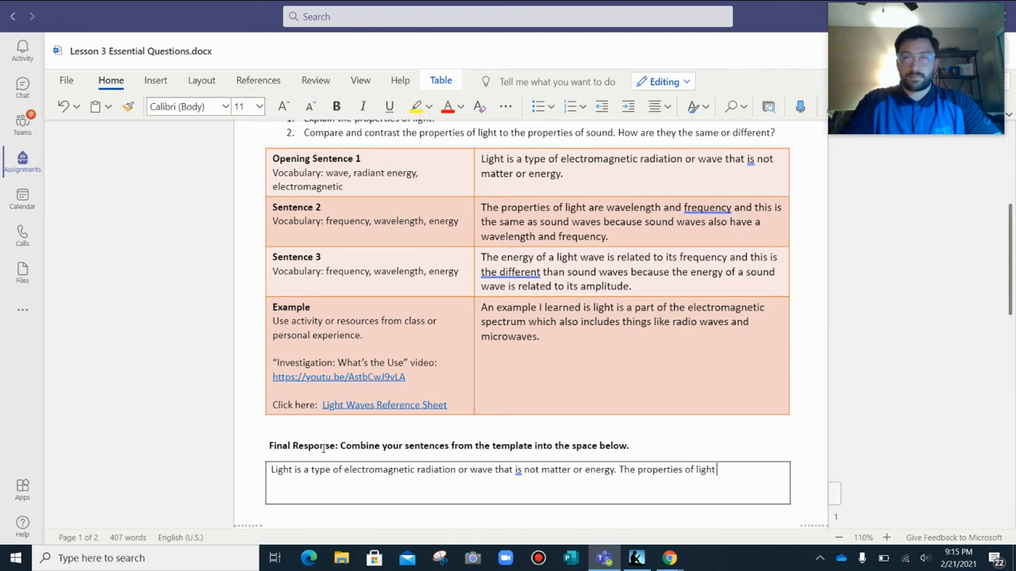
type("ht are wave")
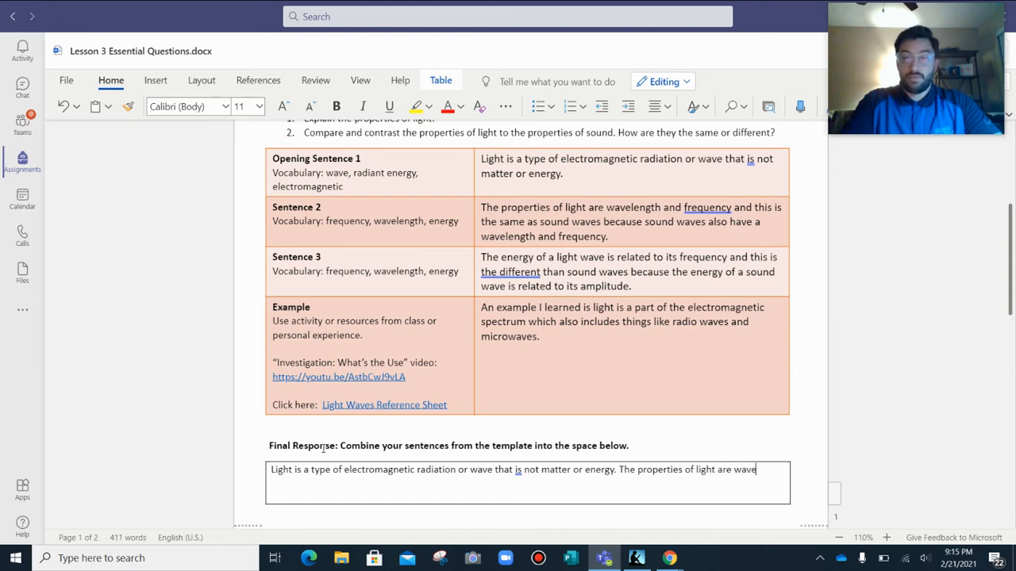
type("lenght")
key("BackSpace")
key("BackSpace")
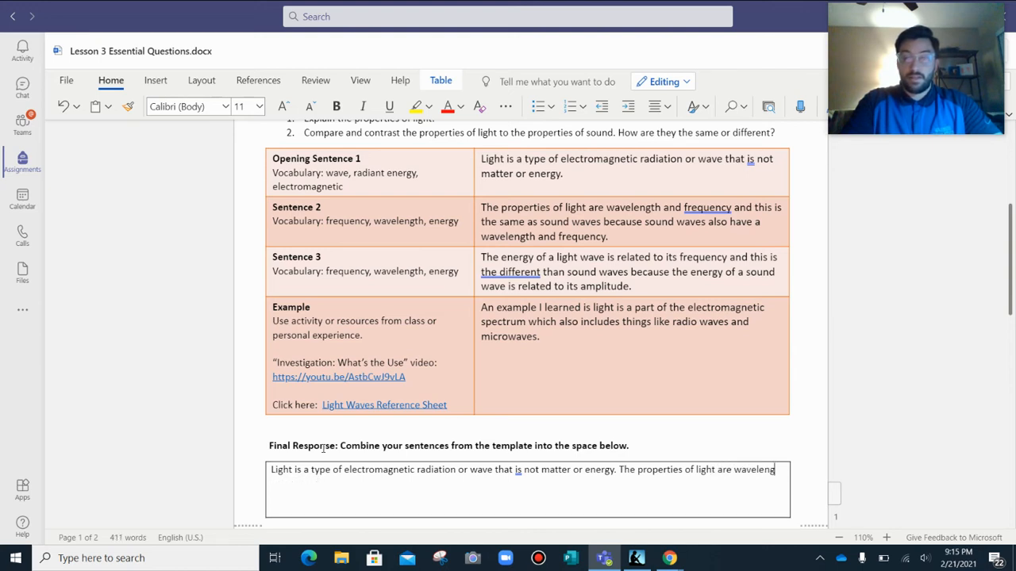
type("th and frequ")
type("ency")
type(" and this is the sa")
type("me as sound wave becas")
type("u")
Continue the second Final Response sentence with "and this is the same as sound wave because sound".
key("BackSpace")
key("BackSpace")
type("aus")
type("s")
key("BackSpace")
key("BackSpace")
type("use sound")
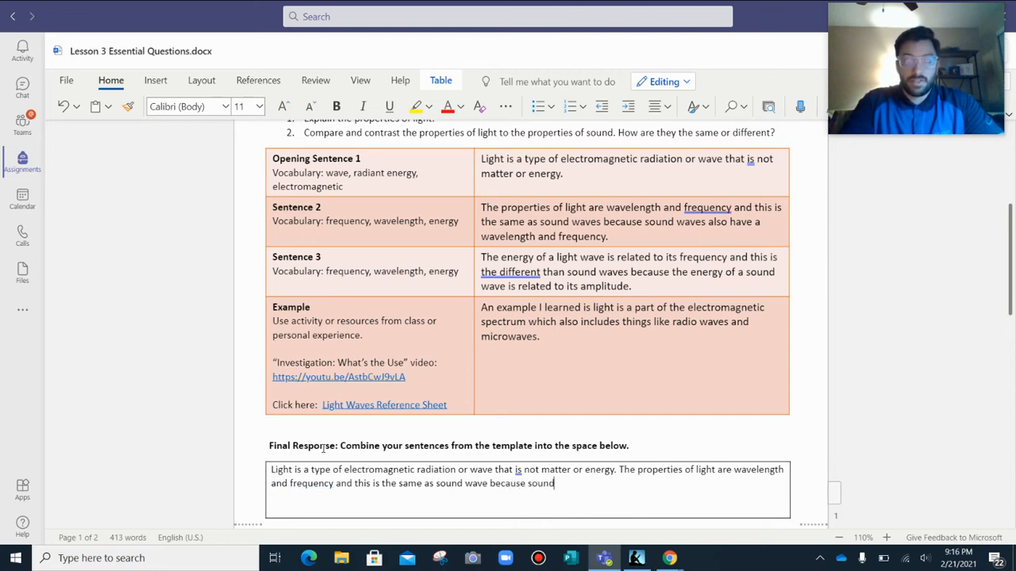
type(" waves also")
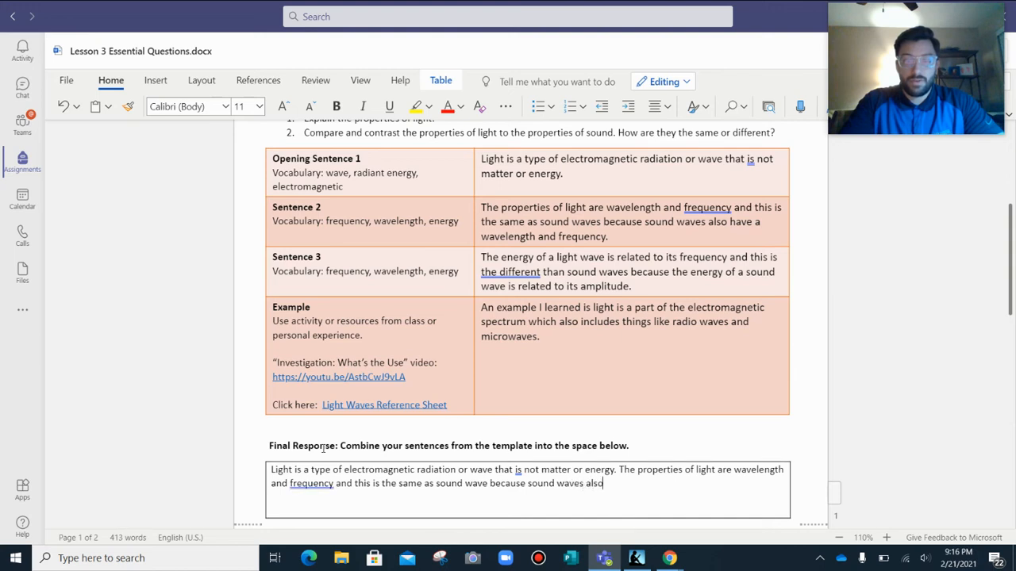
type(" have a wavelen")
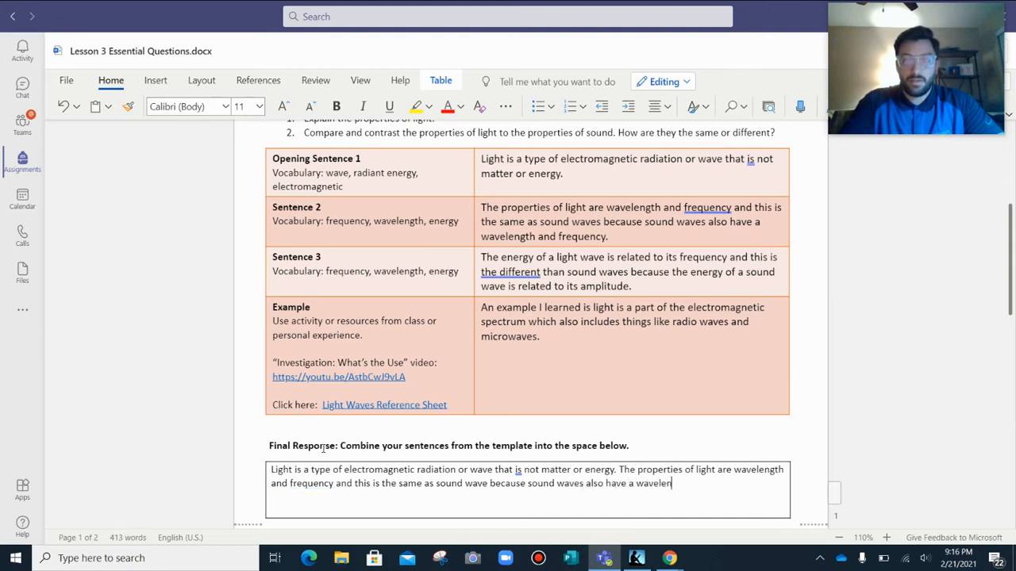
Finish the second Final Response sentence with "waves also have a wavelength and frequency.".
type("gth and fre")
key("BackSpace")
key("BackSpace")
type("gre")
key("BackSpace")
key("BackSpace")
type("equency. ")
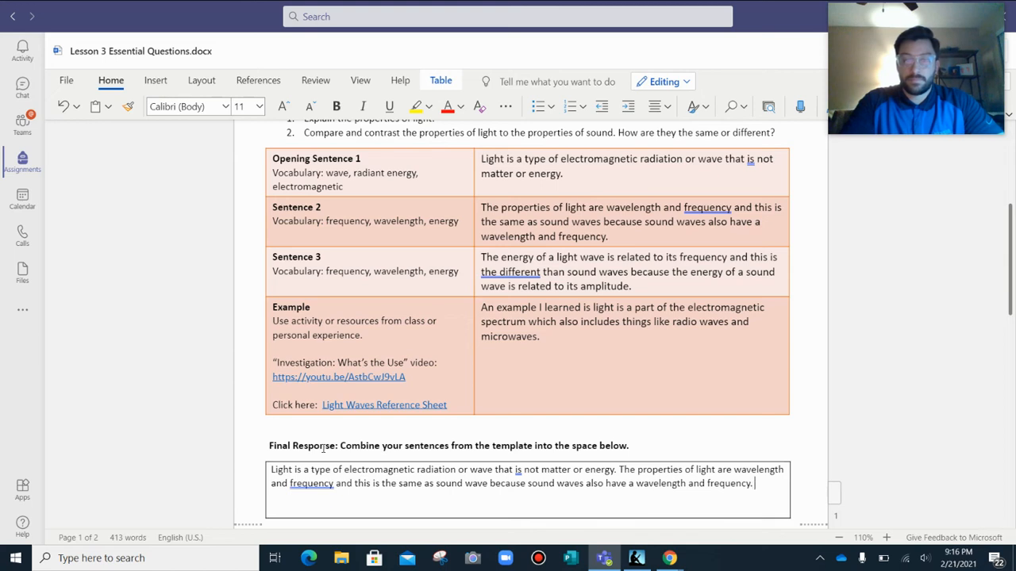
type("The")
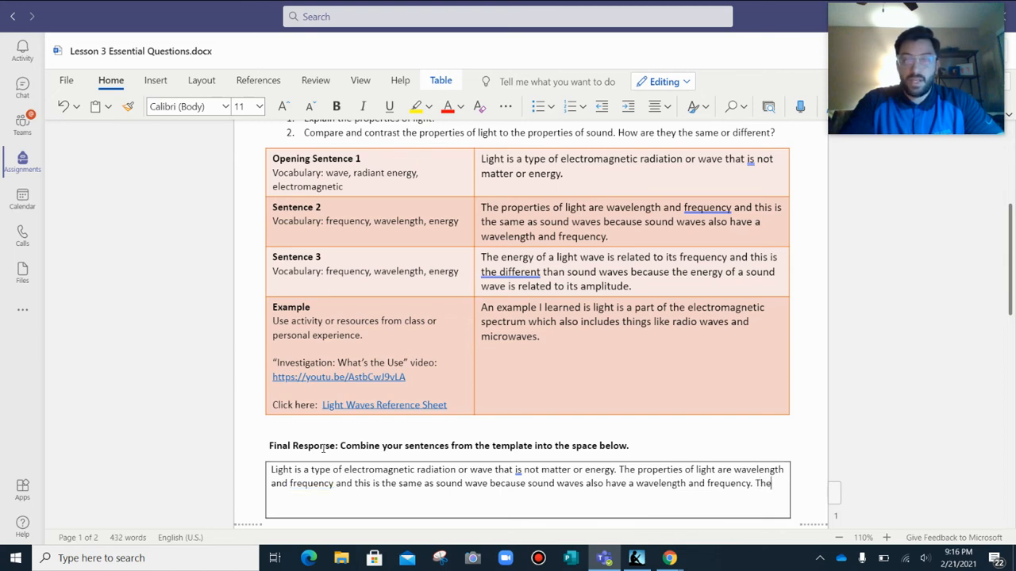
type(" energy of a light wave is related to ")
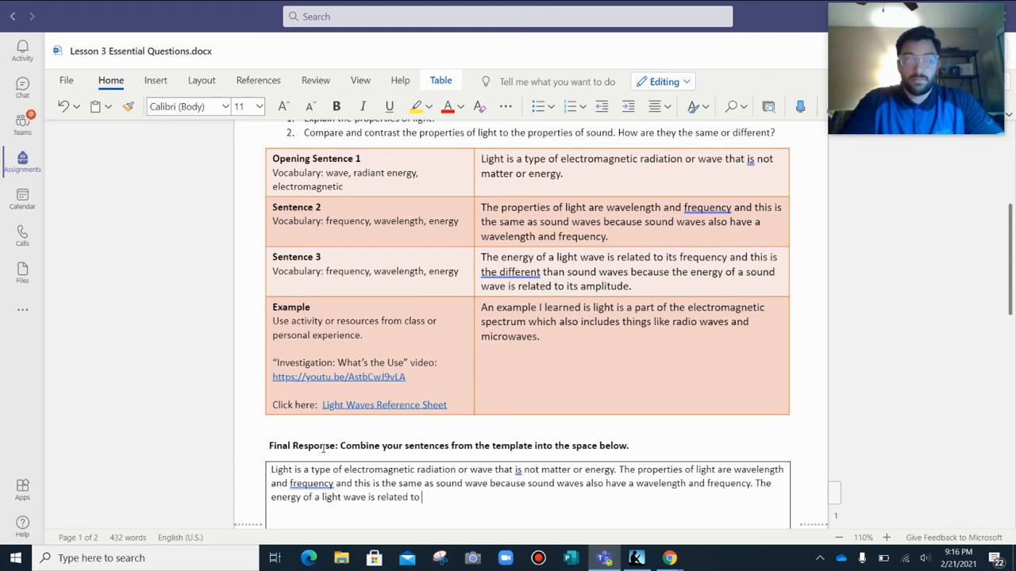
type("the fequ")
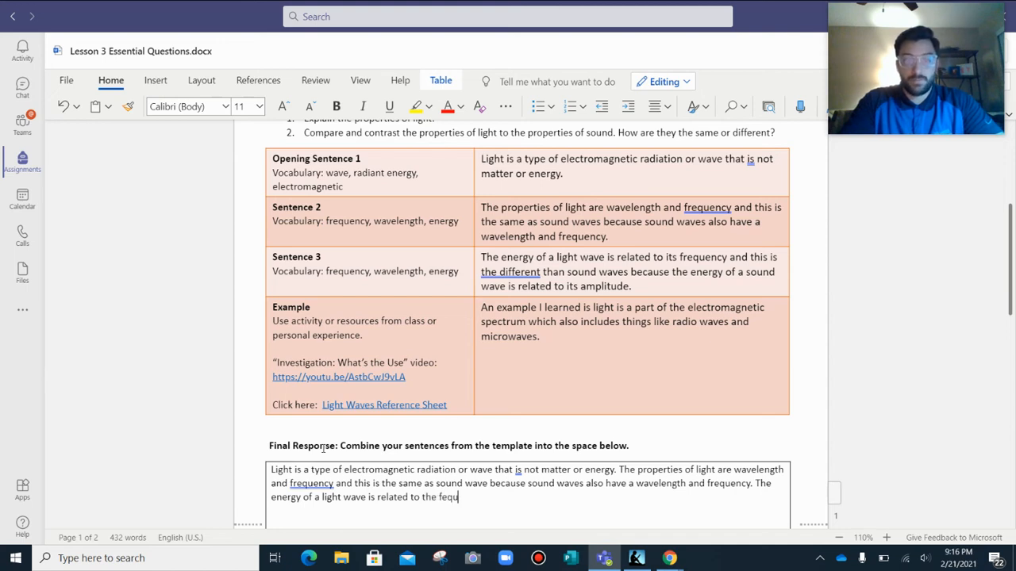
type("ency")
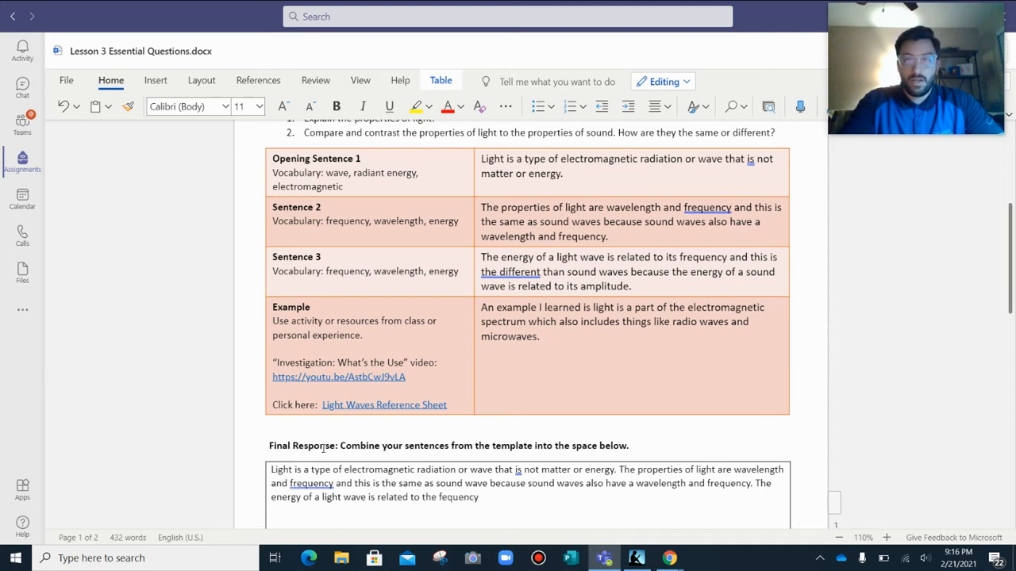
type(" and th")
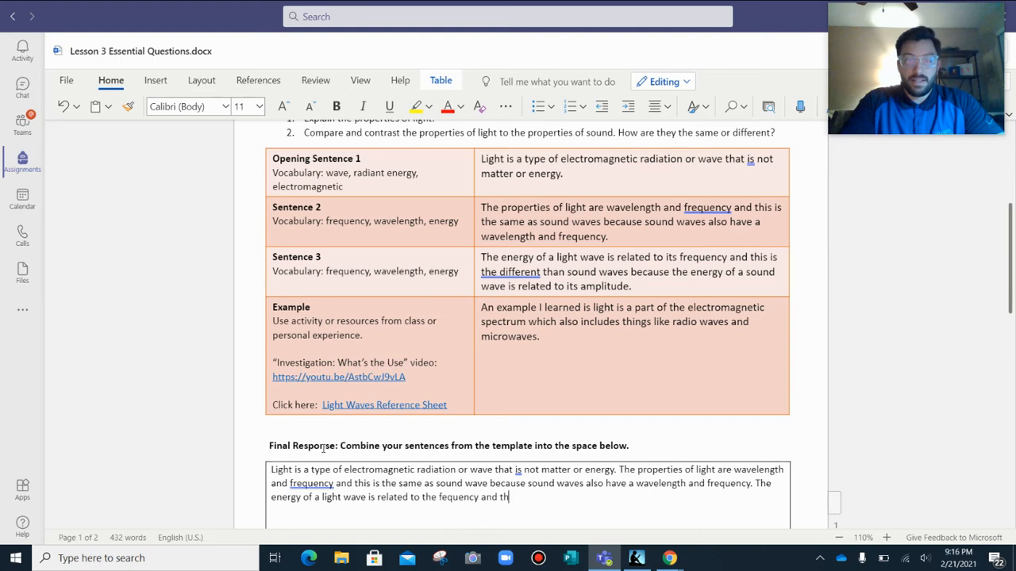
type("is is differetny")
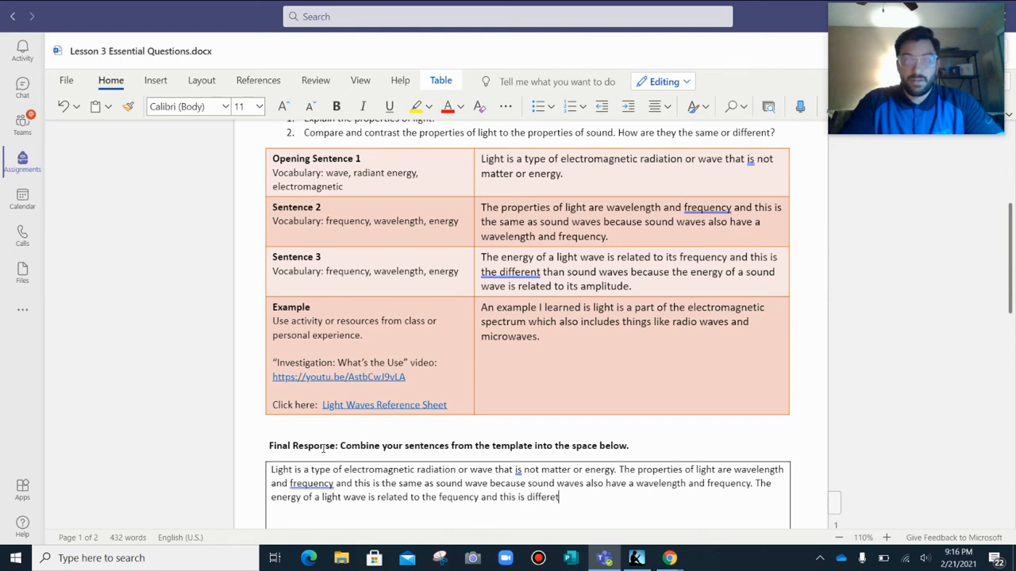
Continue the third Final Response sentence with "and this is different from sound waves".
key("BackSpace")
key("BackSpace")
key("BackSpace")
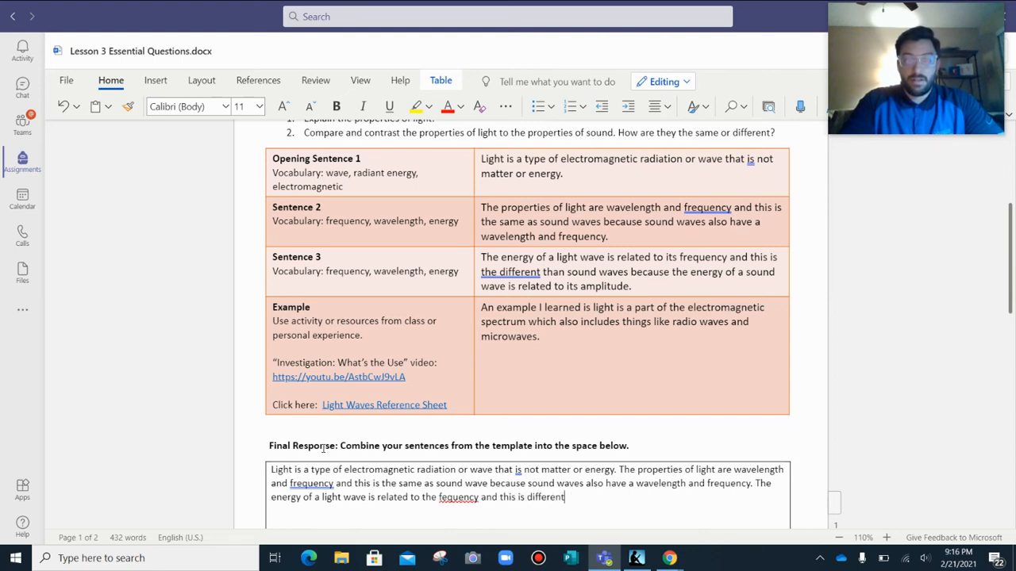
type("nt from ")
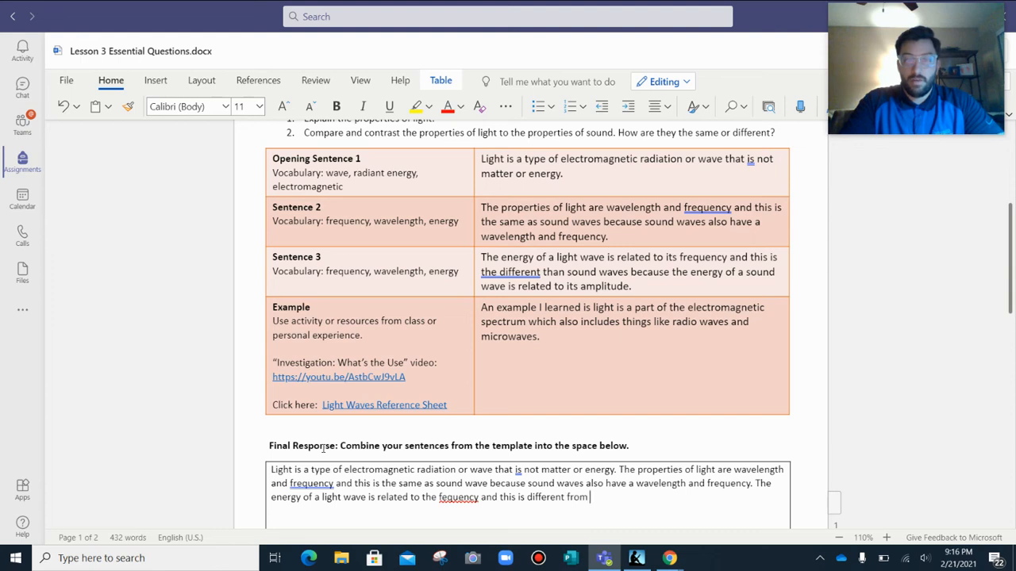
type("sound waves")
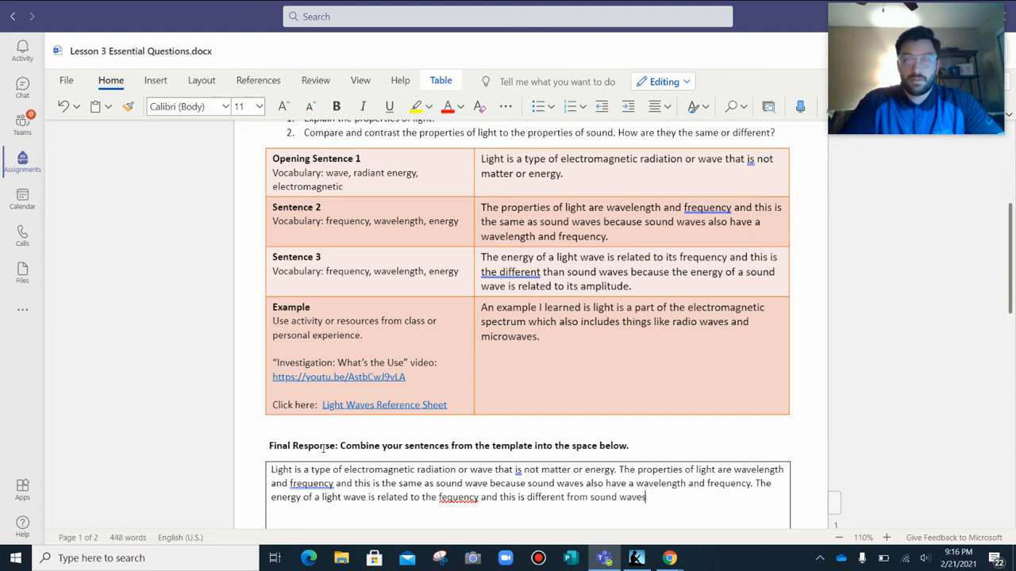
type(" because the sn")
Continue the third Final Response sentence with "because the energy of a sound wave is related to its amplitude".
key("BackSpace")
type("energy of a sound wave is realted")
key("BackSpace")
key("BackSpace")
key("BackSpace")
key("BackSpace")
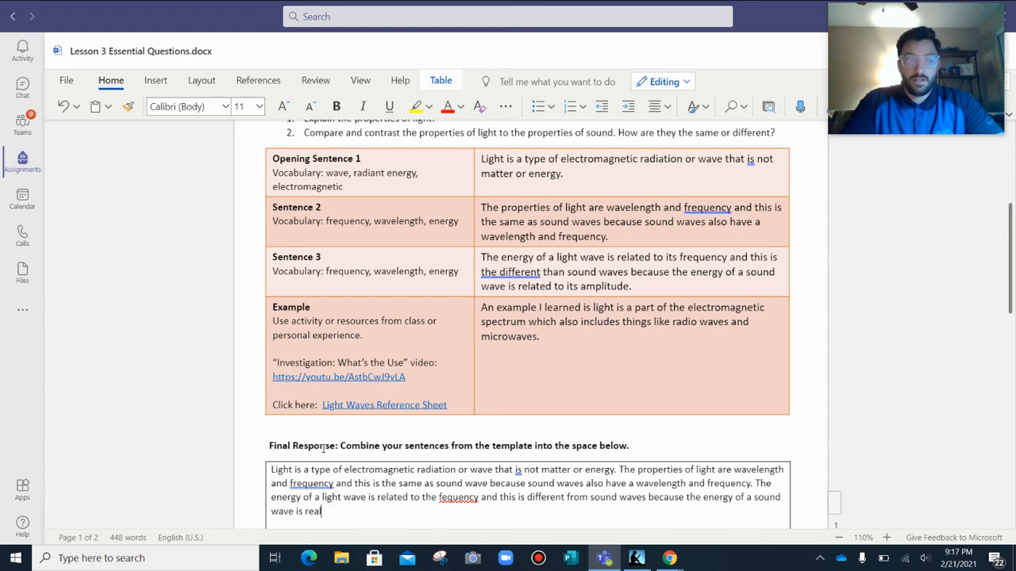
type("ted to")
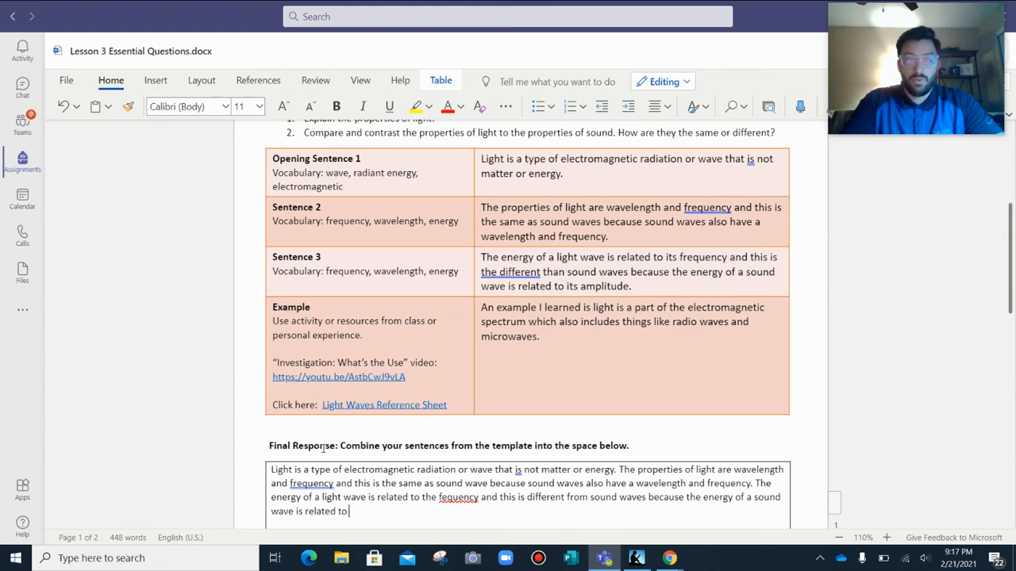
type(" its amplitude")
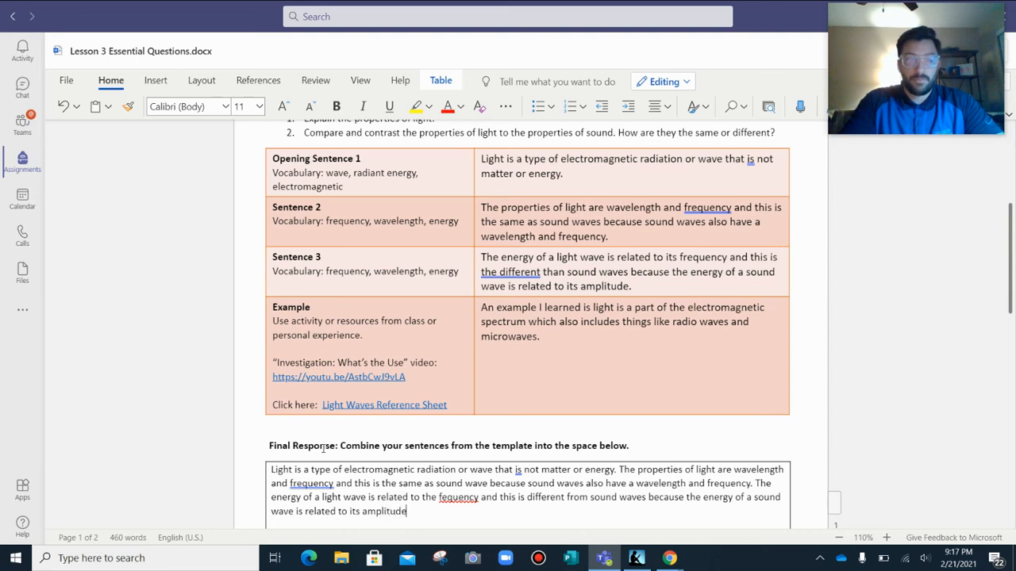
type(". An example ")
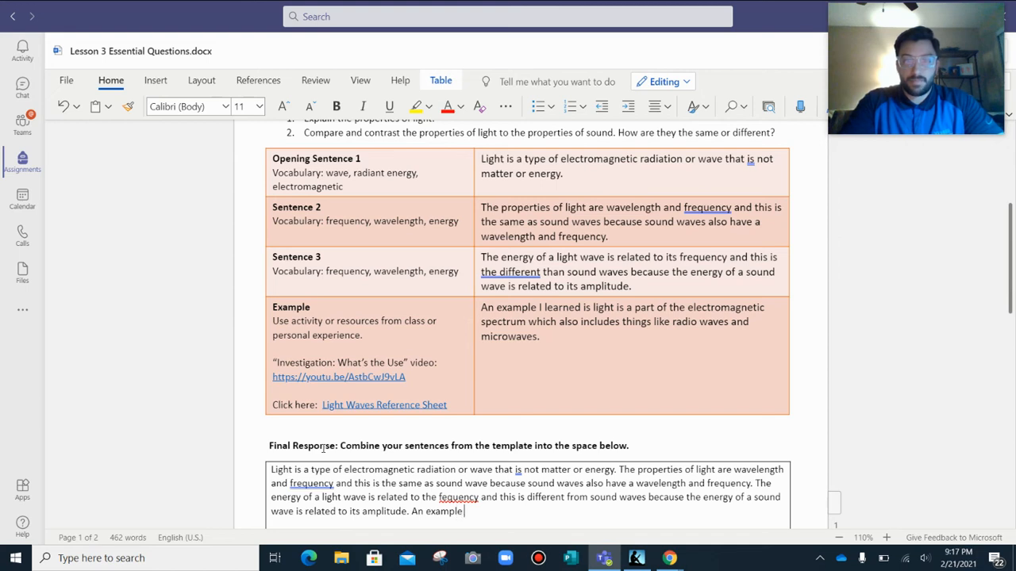
type("I learned is light is")
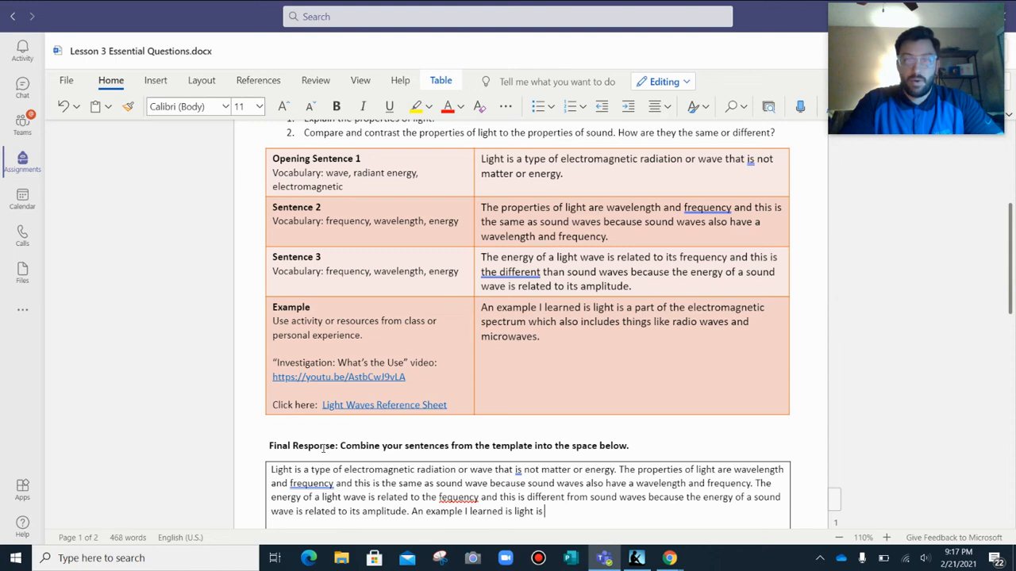
End the third sentence and add "An example I learned is light is a part of the electromagnetic spectrum which also includes".
type("the electromagn")
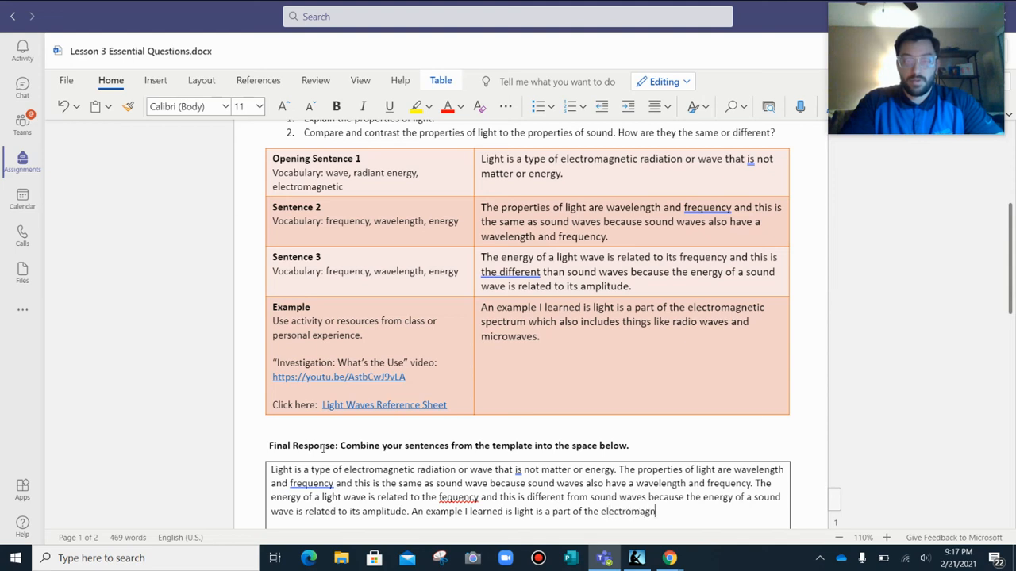
type("etic spe")
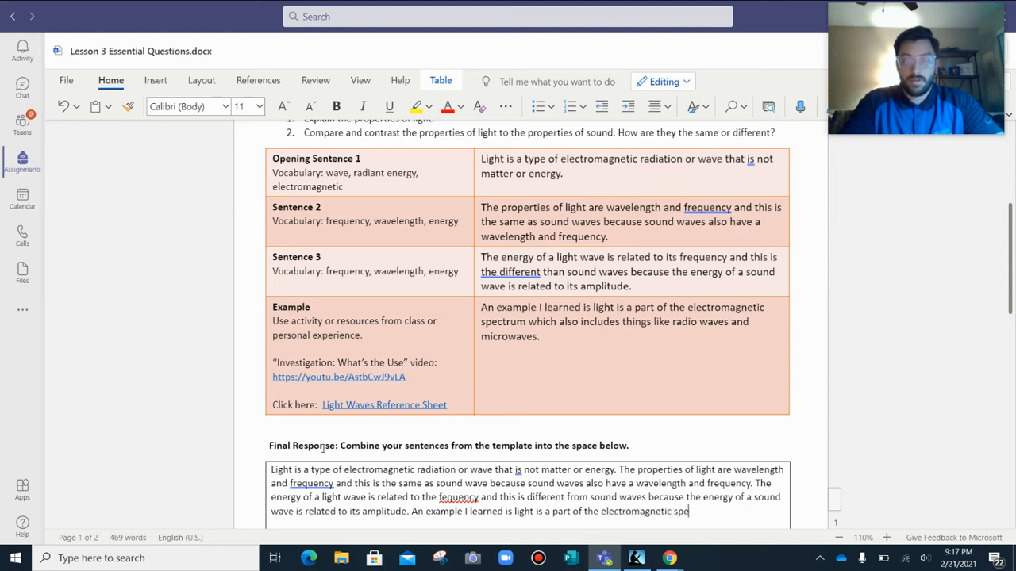
type("ctrum which also include")
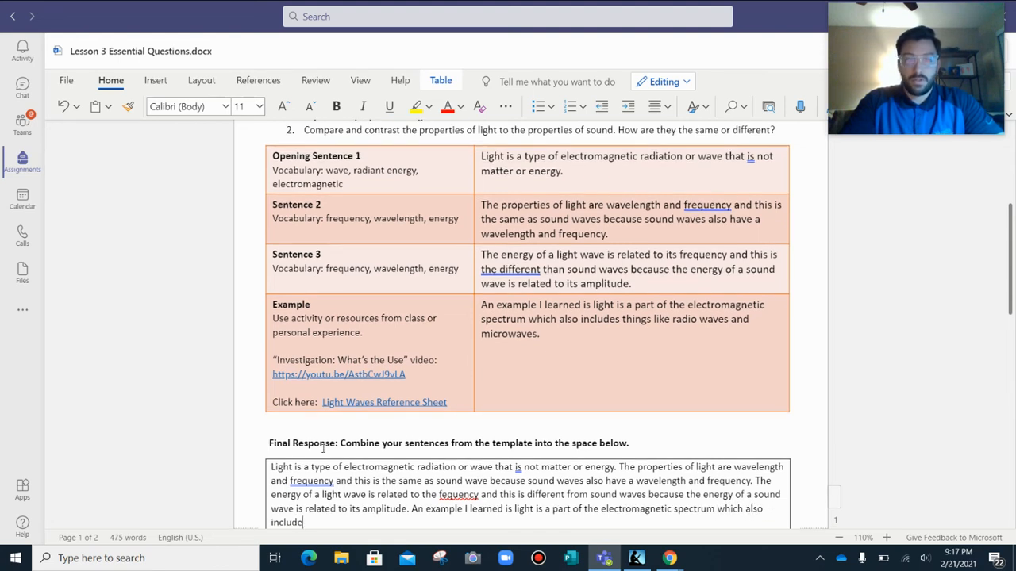
type("s th")
type("igns")
Finish the example sentence in the Final Response with "things like radio waves and microwaves.".
key("BackSpace")
key("BackSpace")
key("BackSpace")
type("ngs")
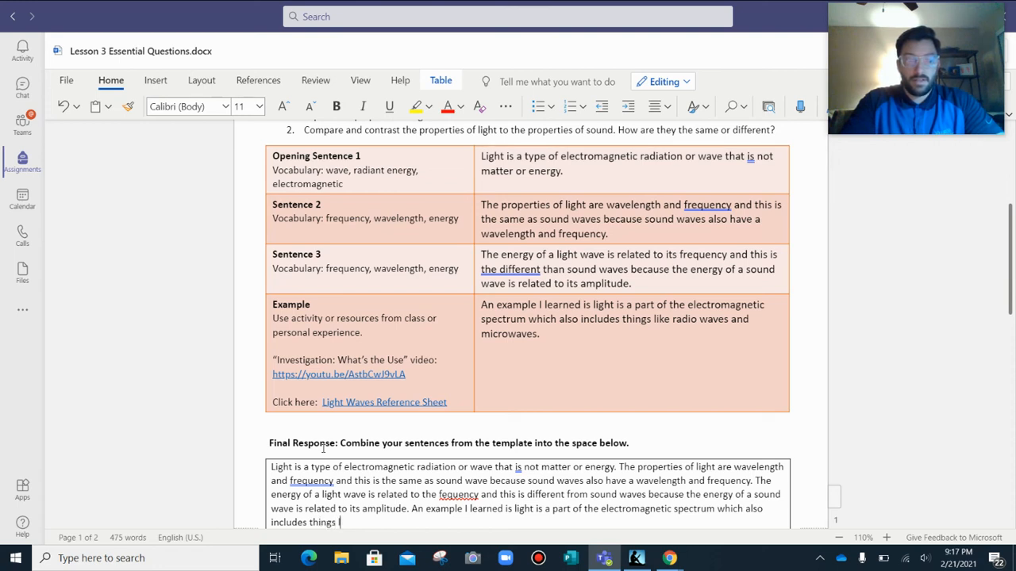
type(" like rea")
key("BackSpace")
key("BackSpace")
key("BackSpace")
key("BackSpace")
type("rea")
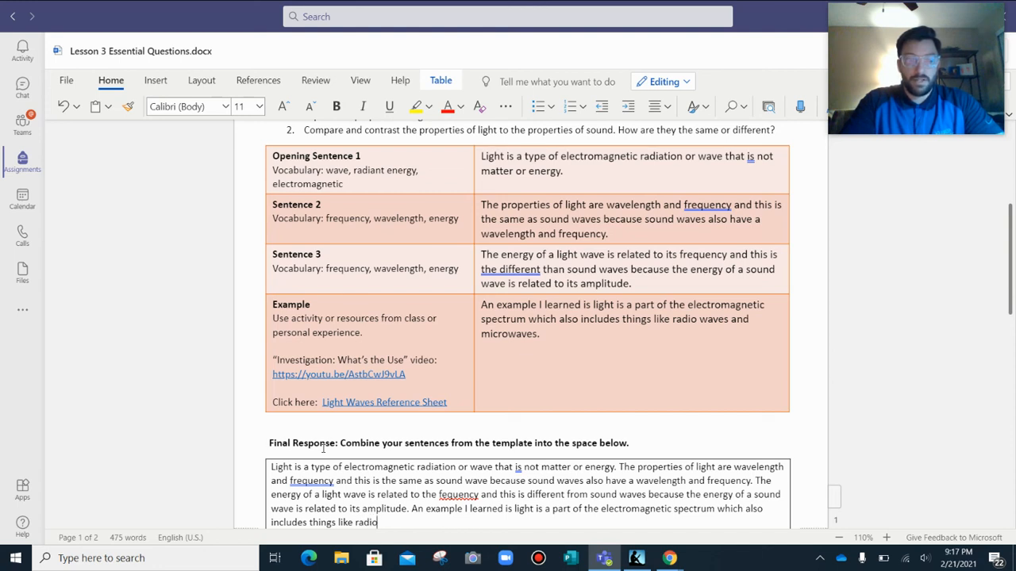
type(" wav")
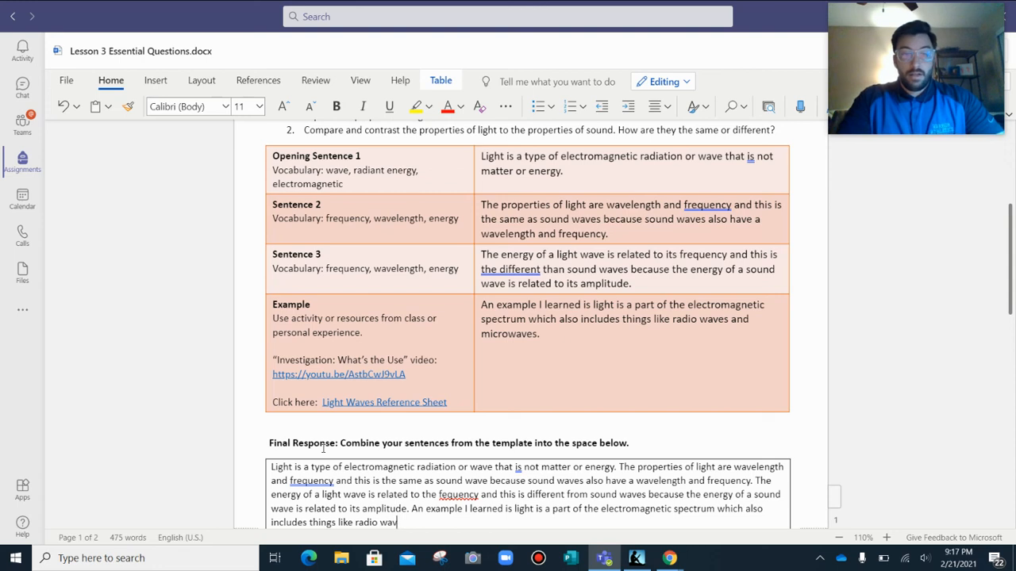
type("es and mi")
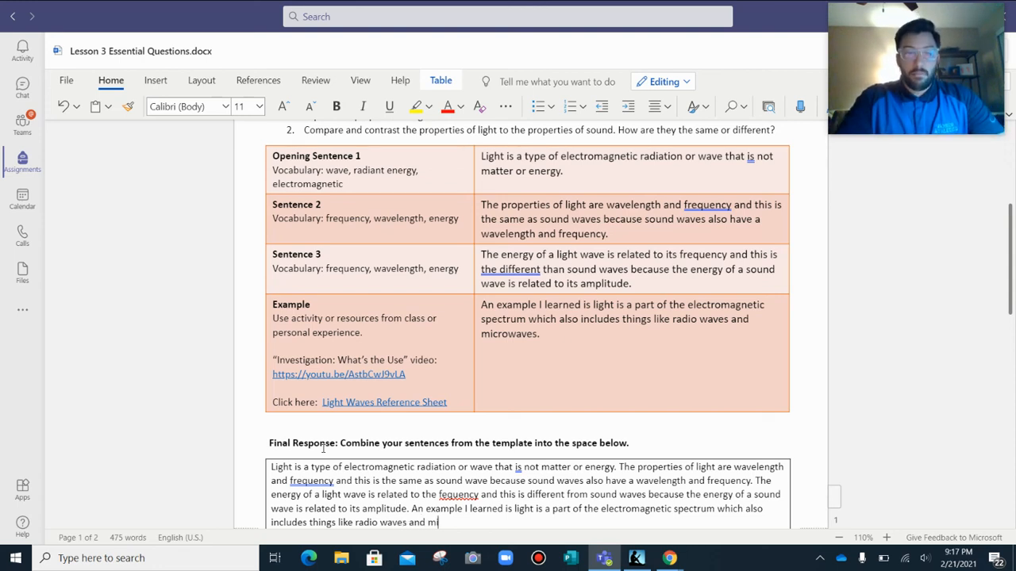
type("crowaves.")
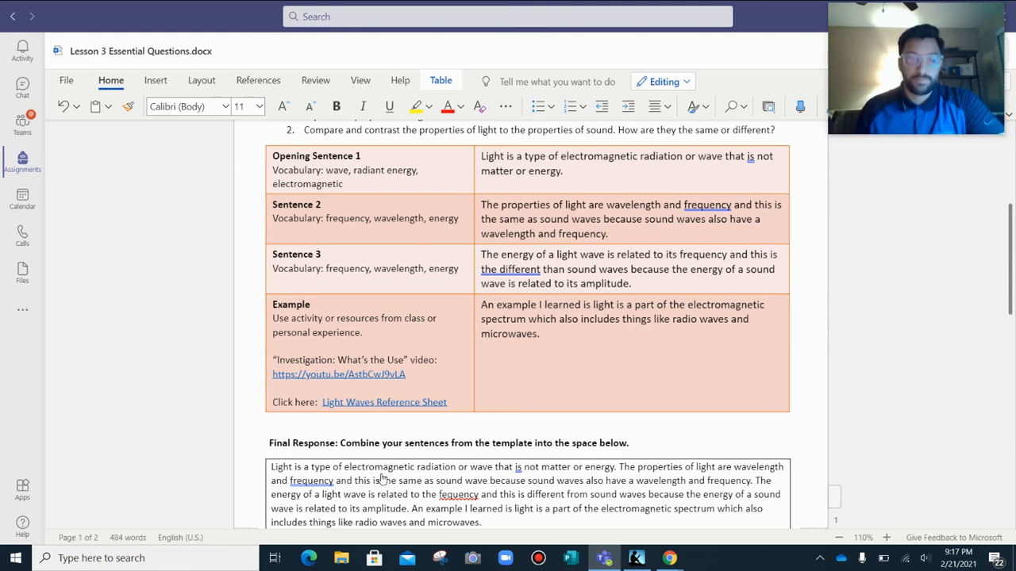
Correct the misspelled "fequency" in the Final Response to the suggested "frequency" and close the Editor suggestions.
left_click(458, 496)
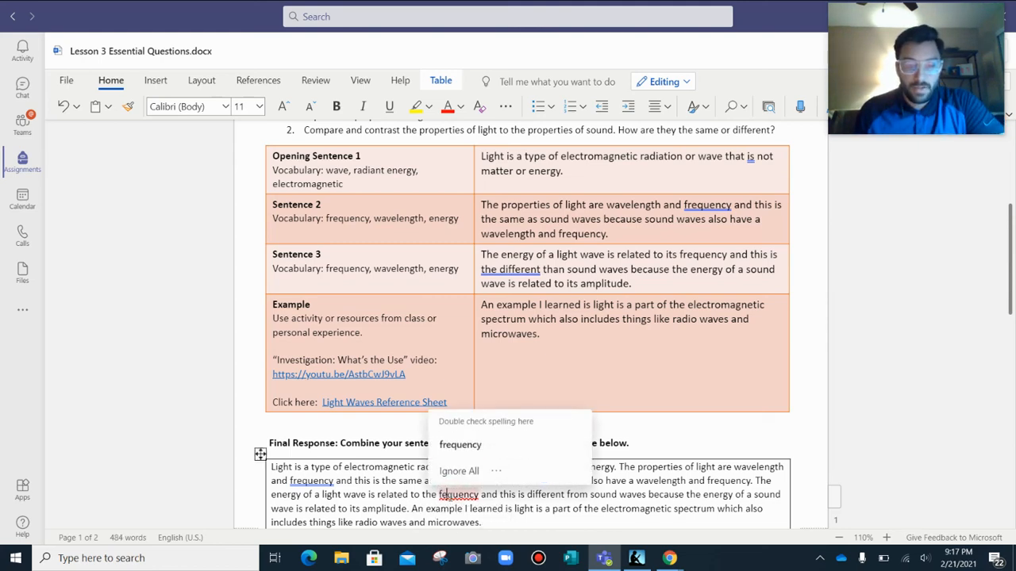
left_click(460, 445)
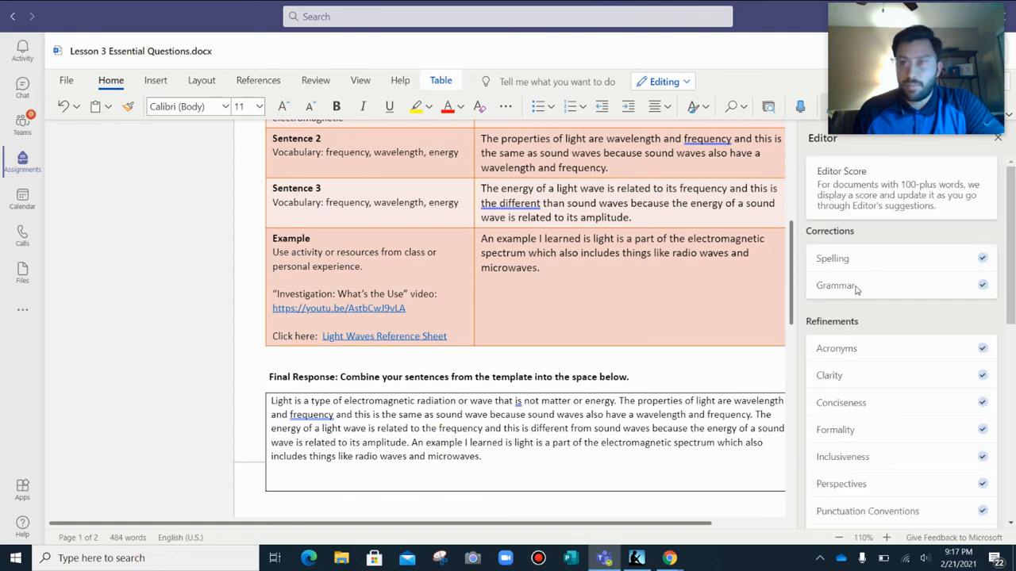
left_click_drag(870, 27, 816, 24)
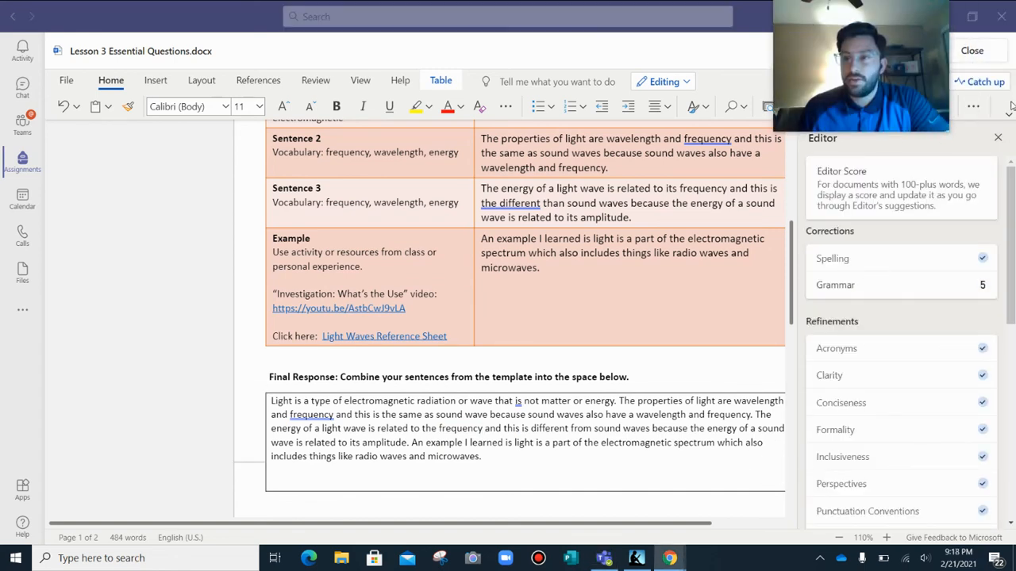
left_click(1000, 140)
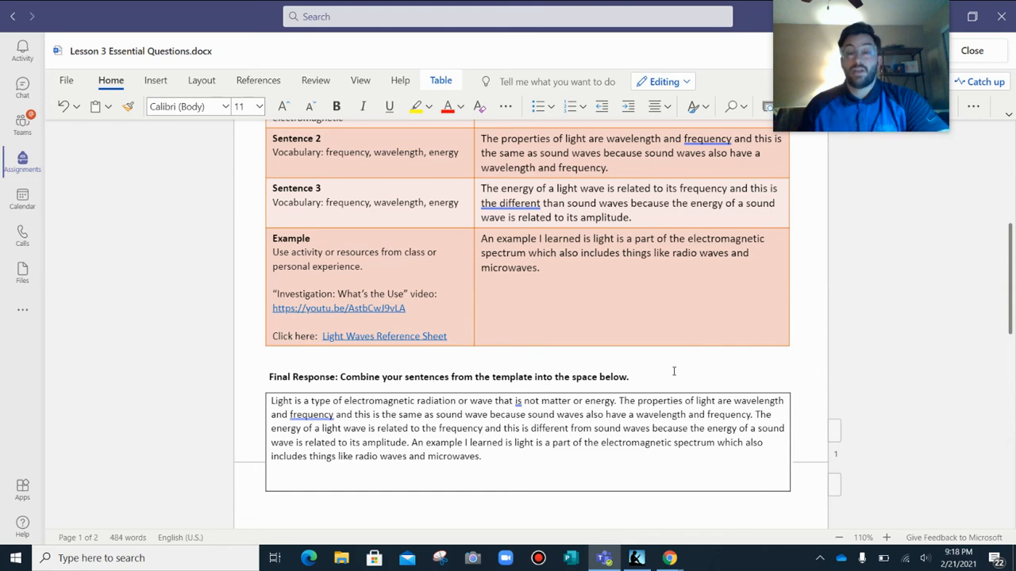
Review the success criteria, the Essential Question #1 Final Response and the Essential Question #2 sentence template.
scroll(654, 377, "up", 5)
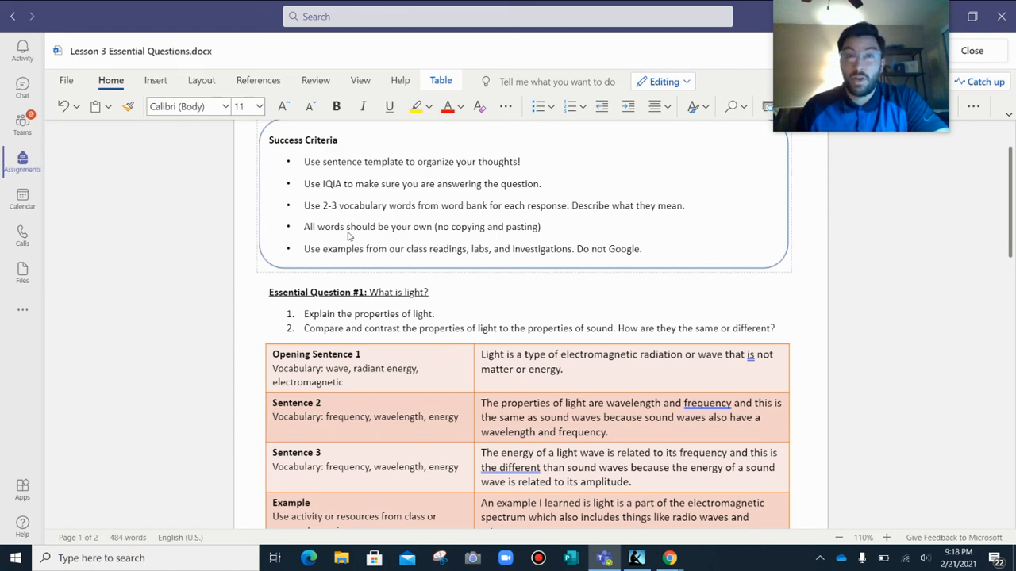
scroll(389, 239, "down", 3)
scroll(413, 238, "up", 2)
scroll(416, 235, "down", 8)
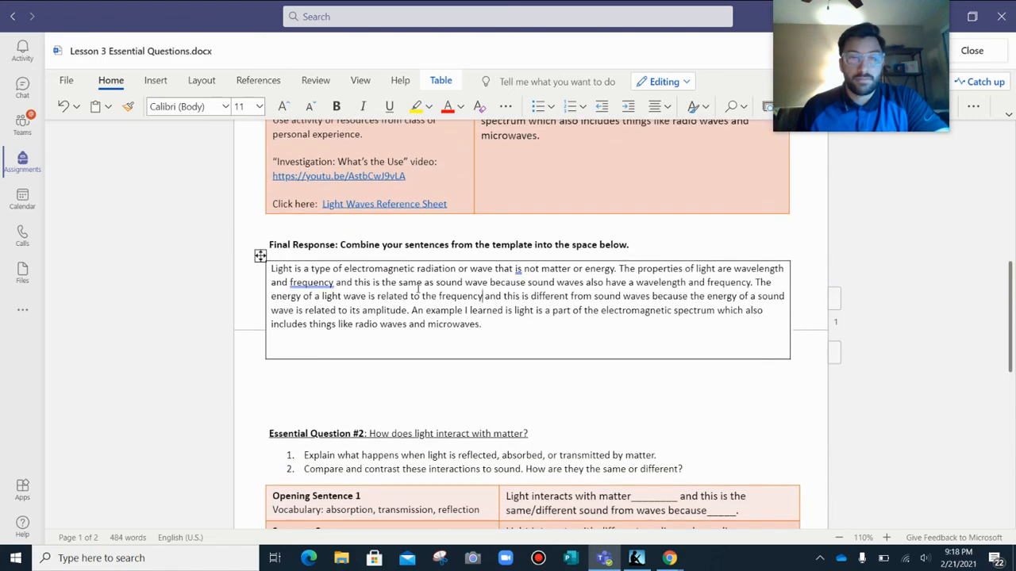
scroll(500, 325, "down", 5)
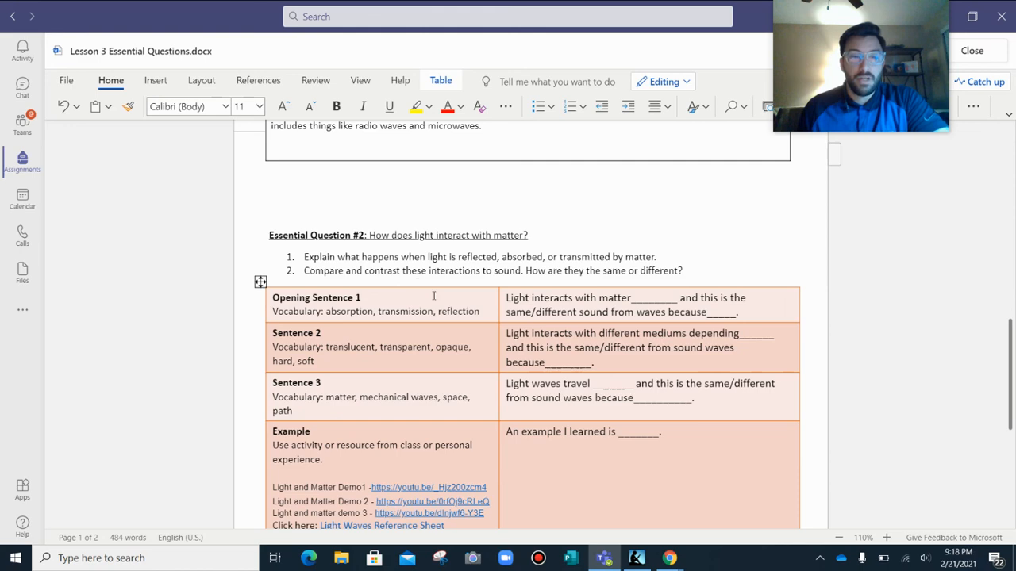
scroll(345, 295, "down", 2)
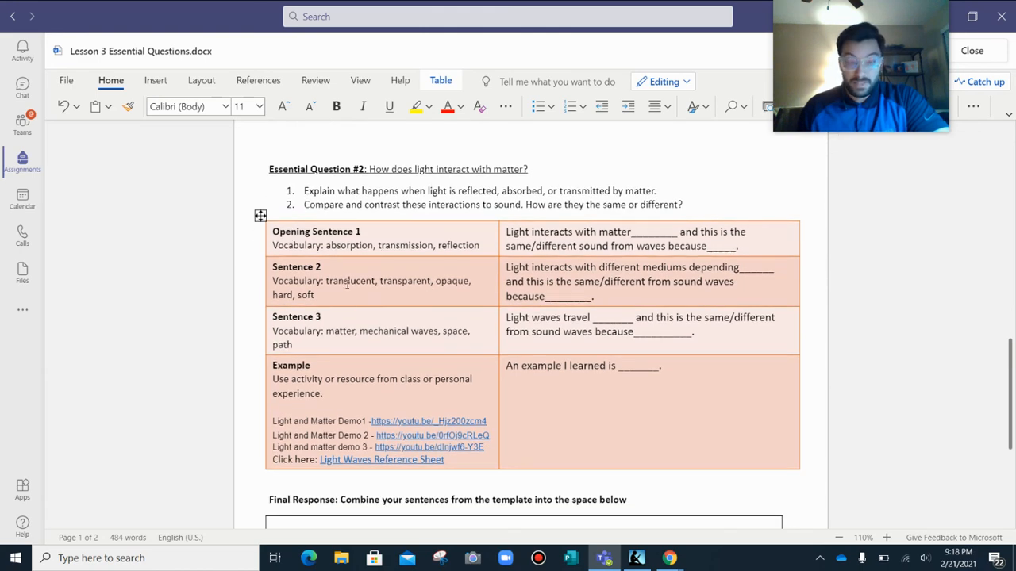
scroll(369, 333, "down", 2)
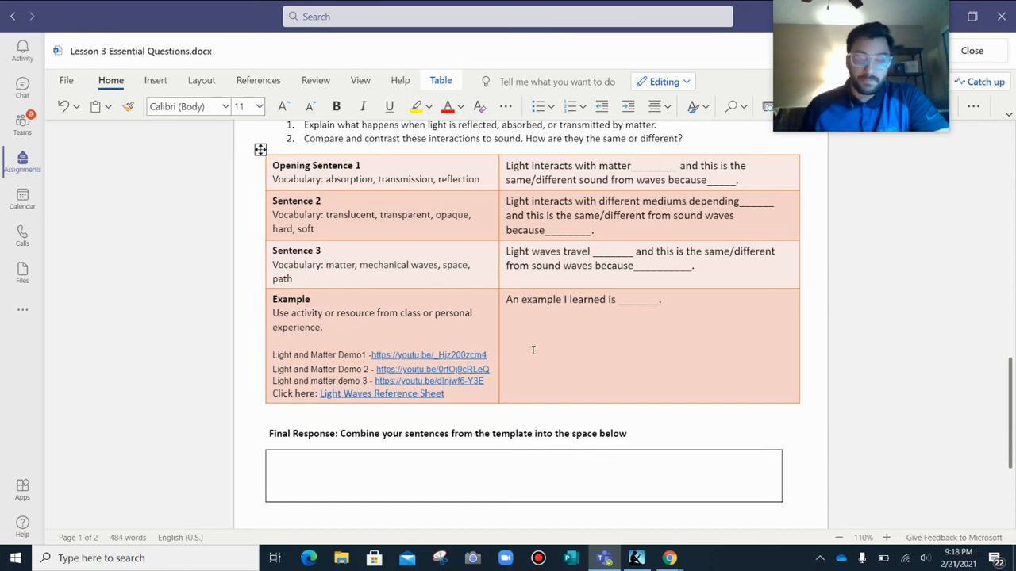
scroll(533, 349, "up", 15)
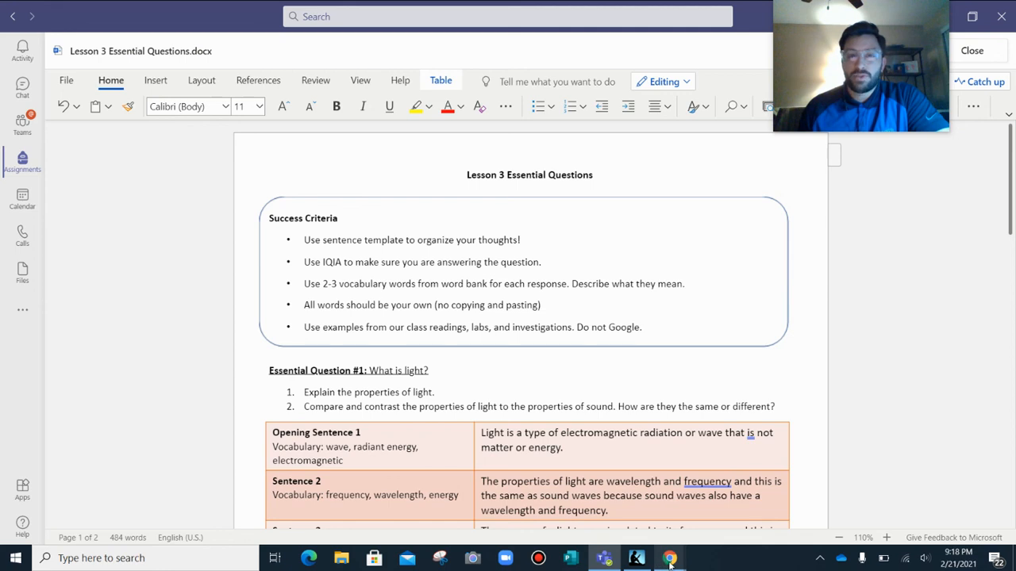
Switch to the Chrome window showing the YouTube video "Investigation: What's the Use?".
mouse_move(681, 566)
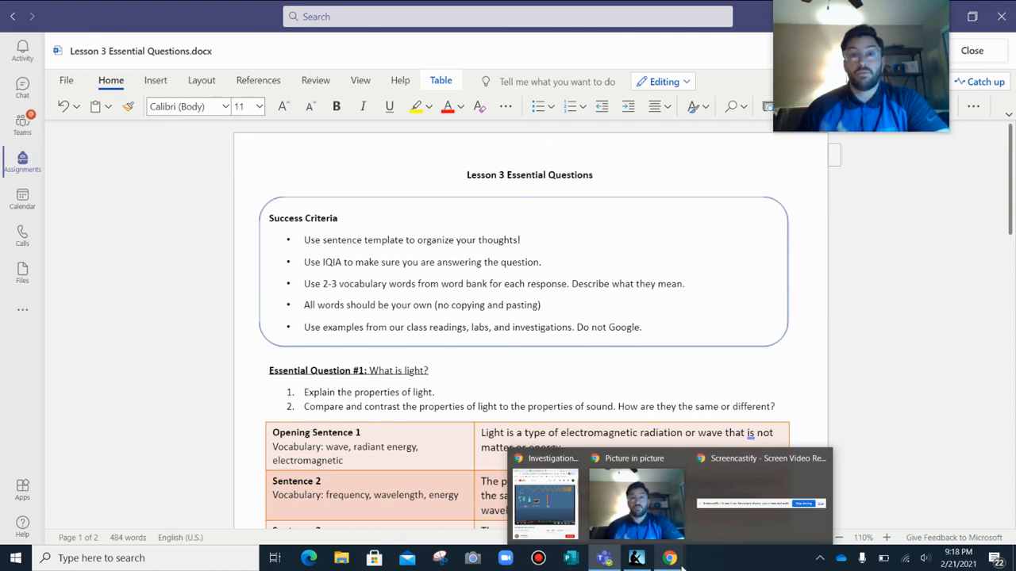
left_click(563, 505)
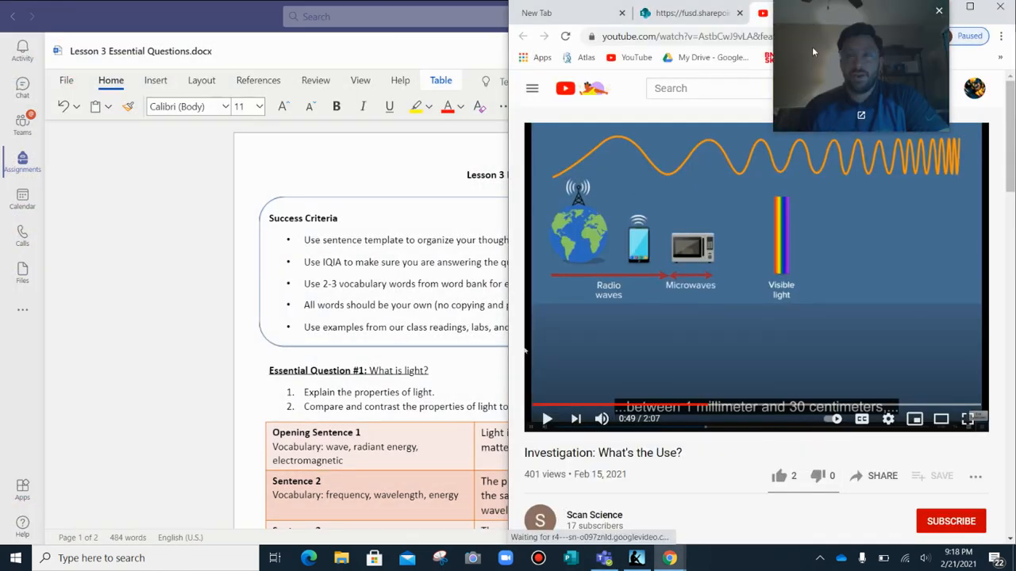